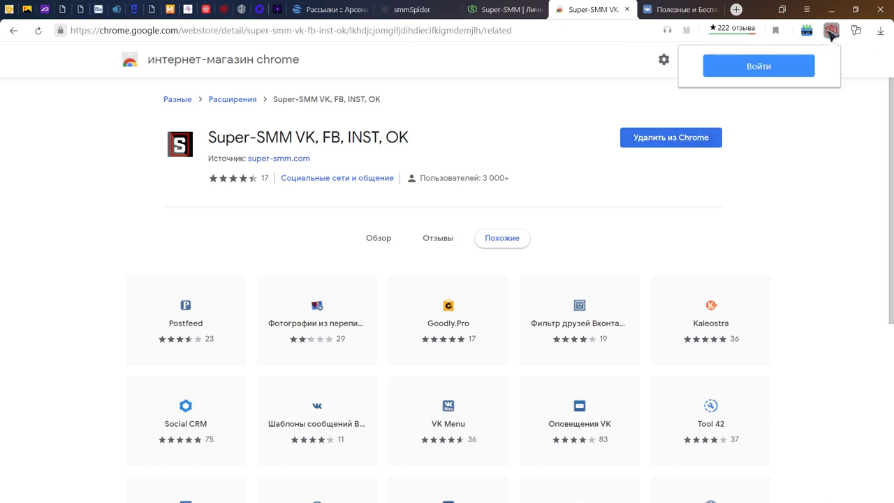
Step: Sign in to the Super-SMM extension and go to the header of the open VK community page
click(759, 67)
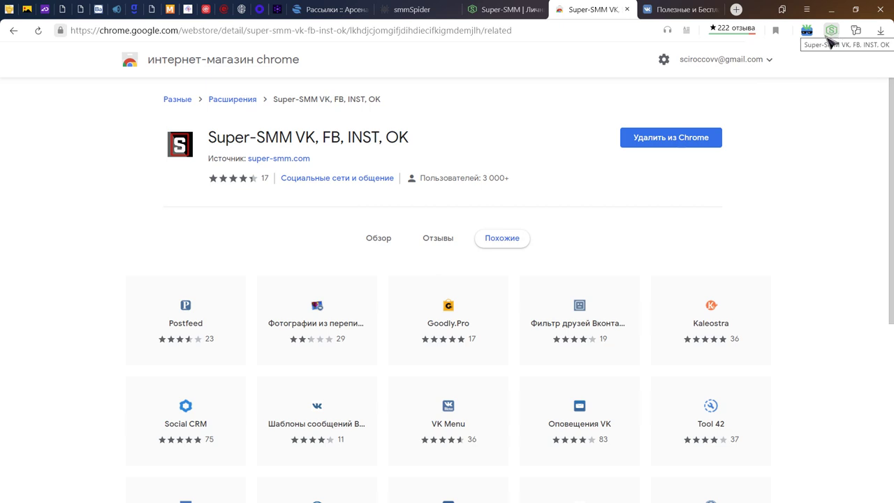
click(678, 15)
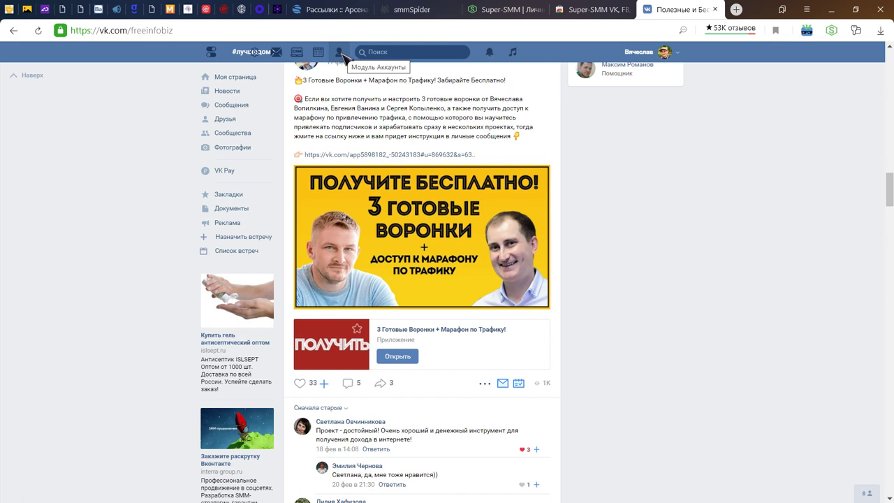
key(Home)
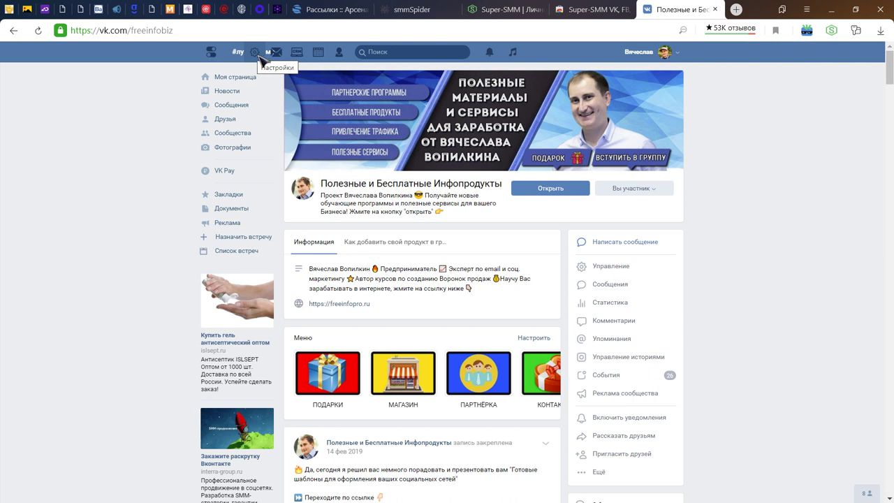
Step: Enable panel display for the Чатбот and Парсинг modules in the Super-SMM module settings and save them
click(254, 53)
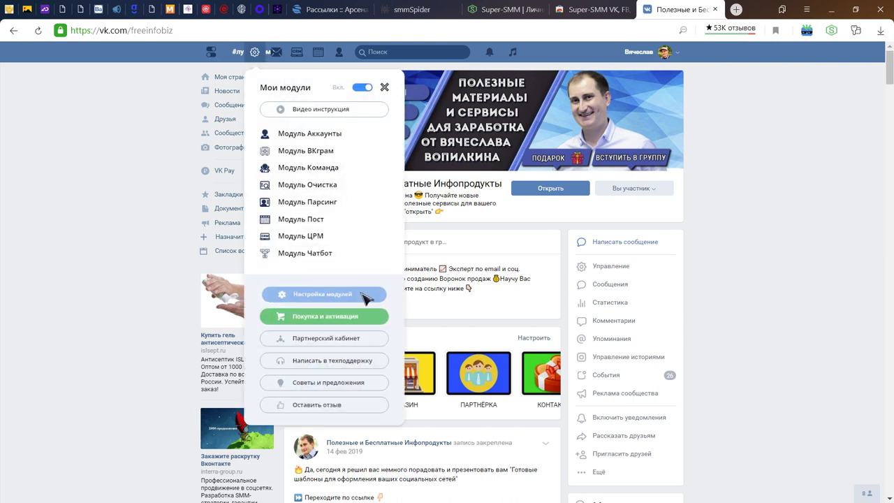
click(305, 296)
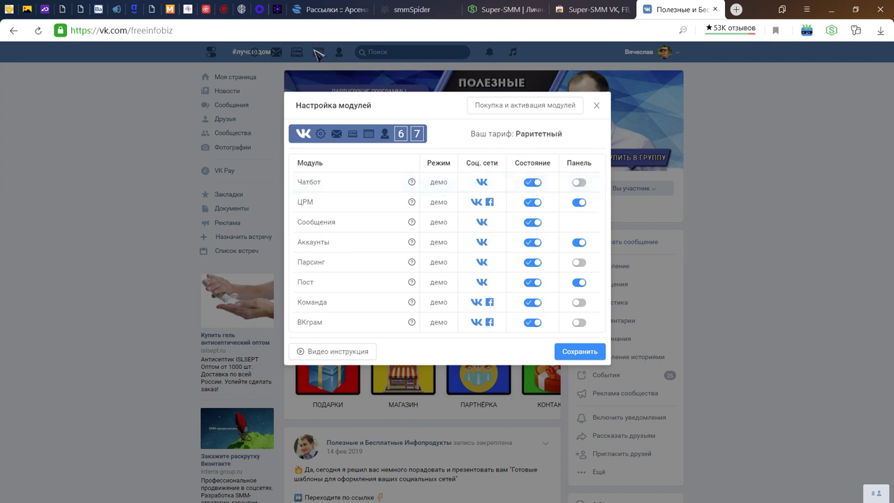
click(580, 183)
click(584, 263)
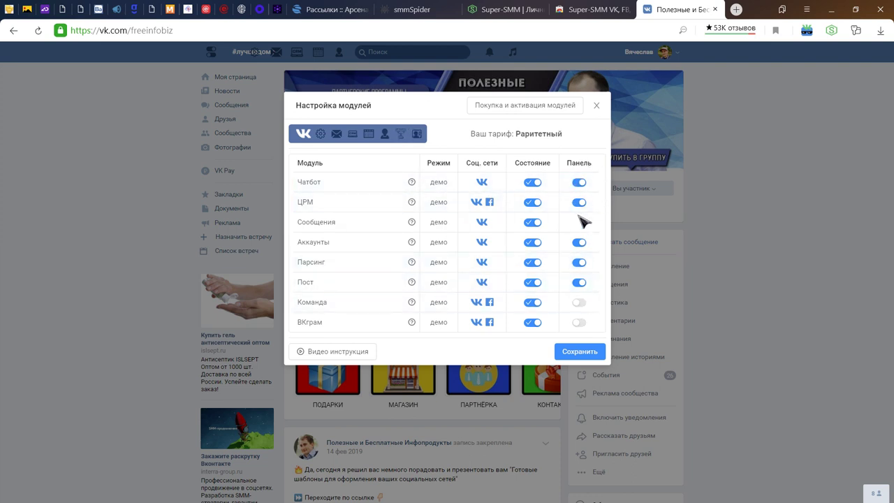
click(592, 357)
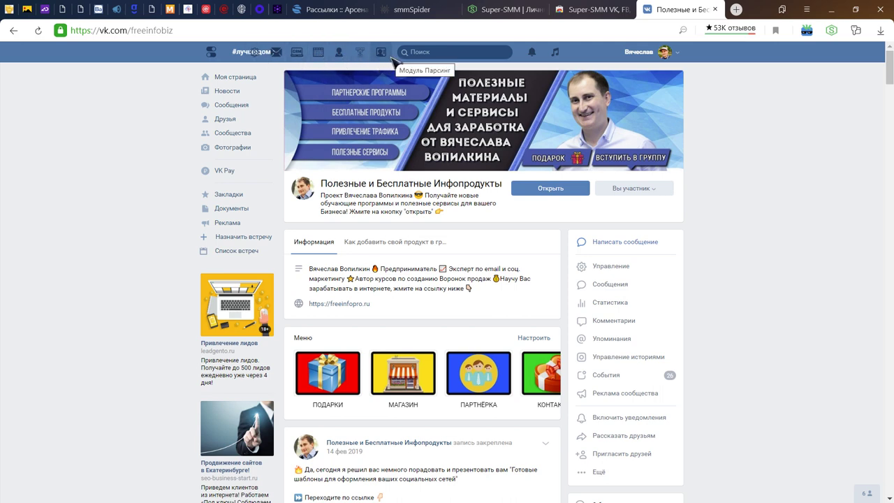
Step: In the Аккаунты module, examine the login form for adding an own VK account and the Instagram options, and close the module
click(255, 52)
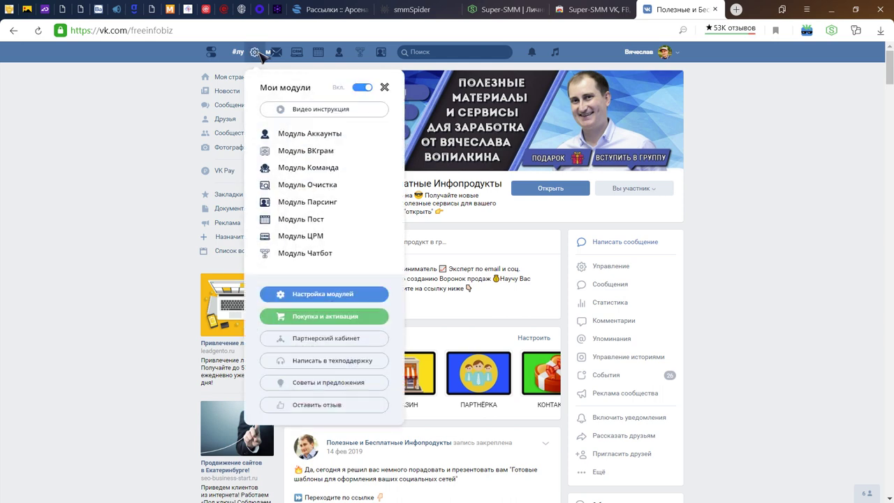
click(305, 138)
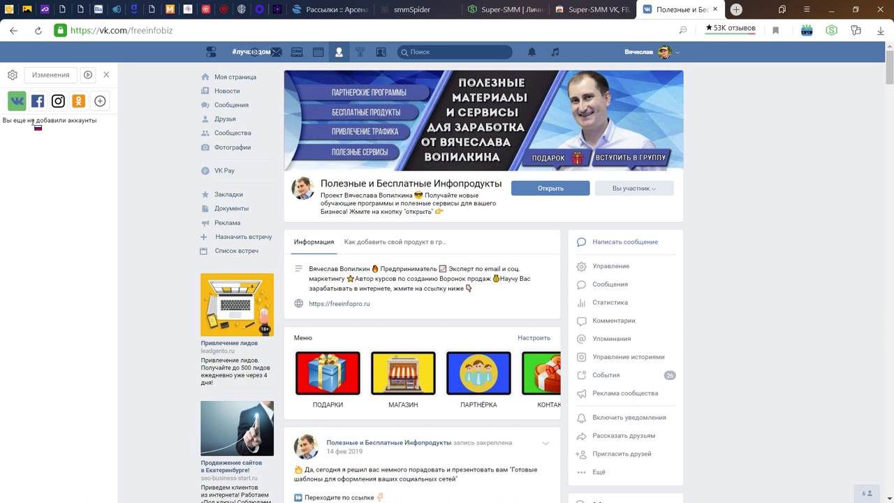
click(100, 102)
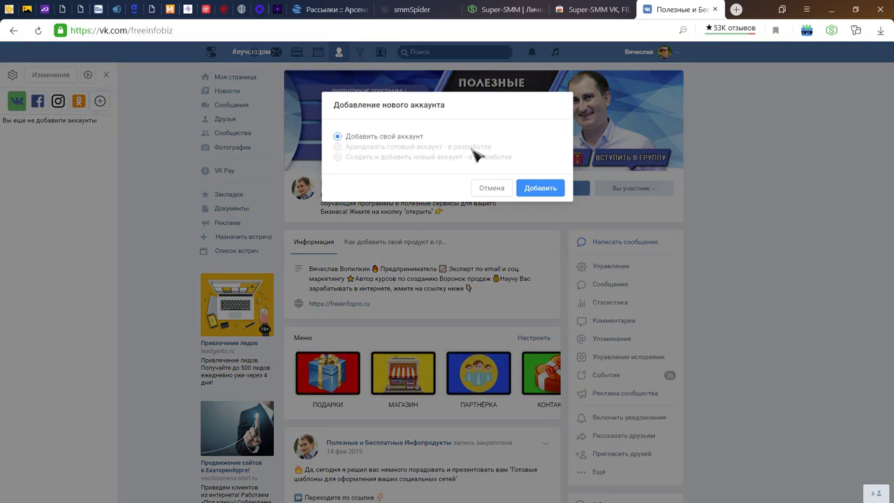
click(552, 188)
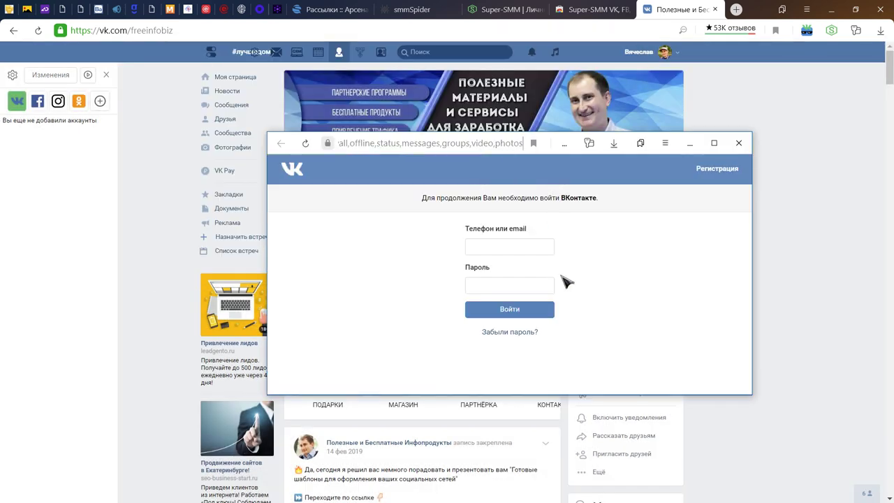
click(501, 288)
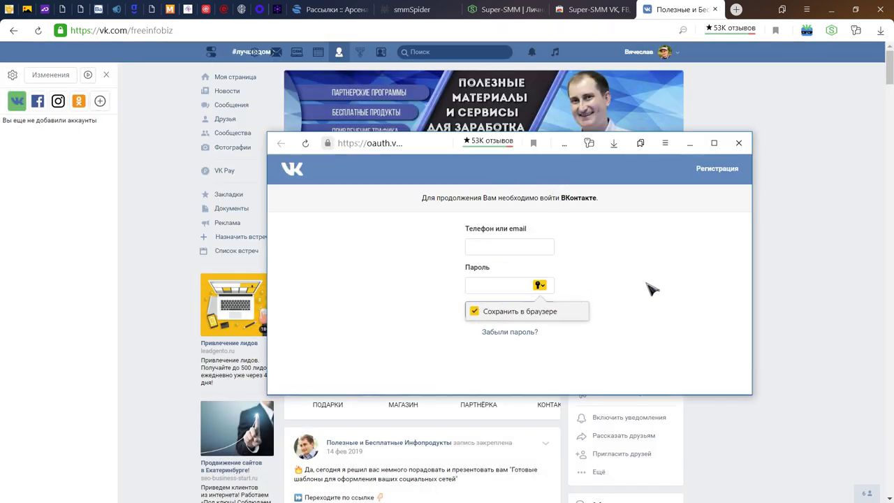
click(738, 142)
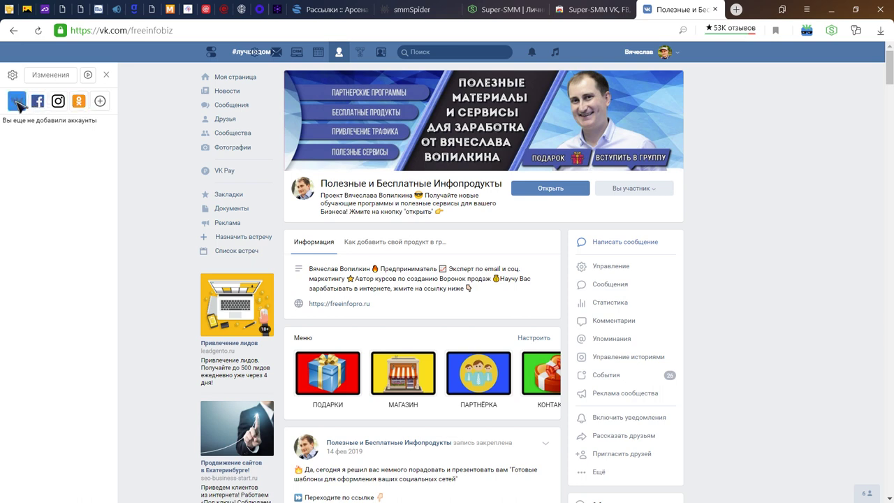
click(58, 102)
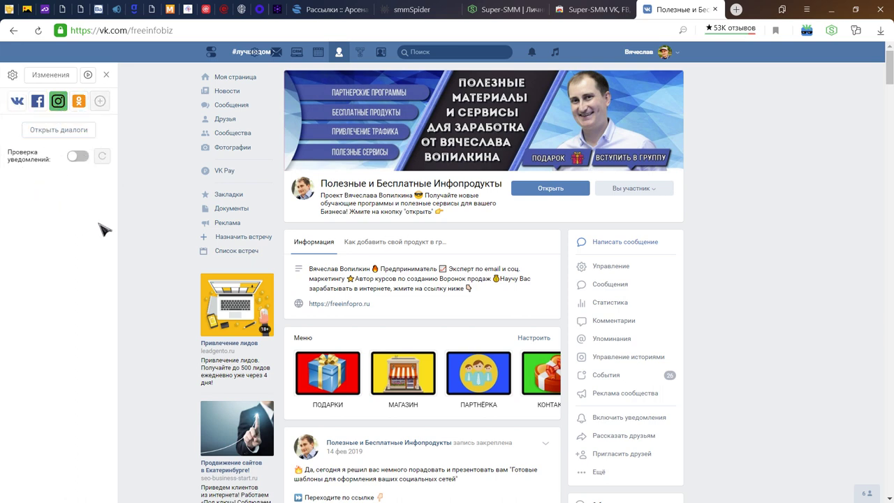
click(106, 75)
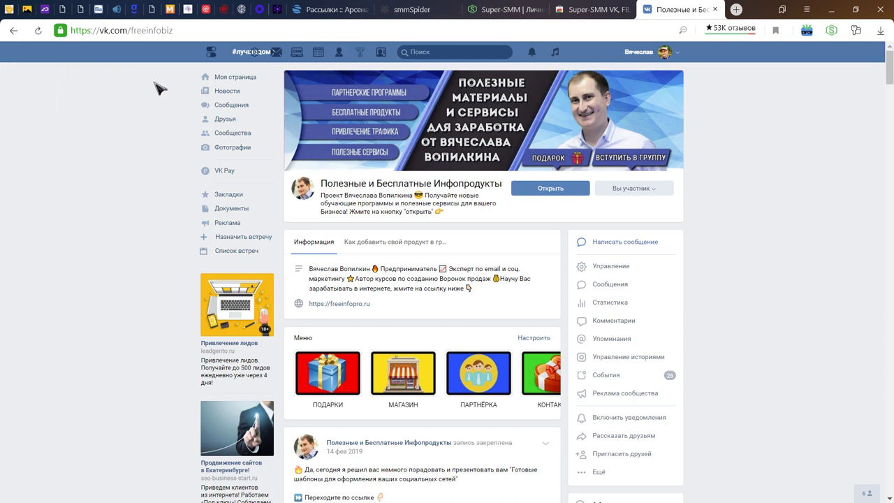
Step: View the team creation and invitation options in the Команда module and close it
click(256, 53)
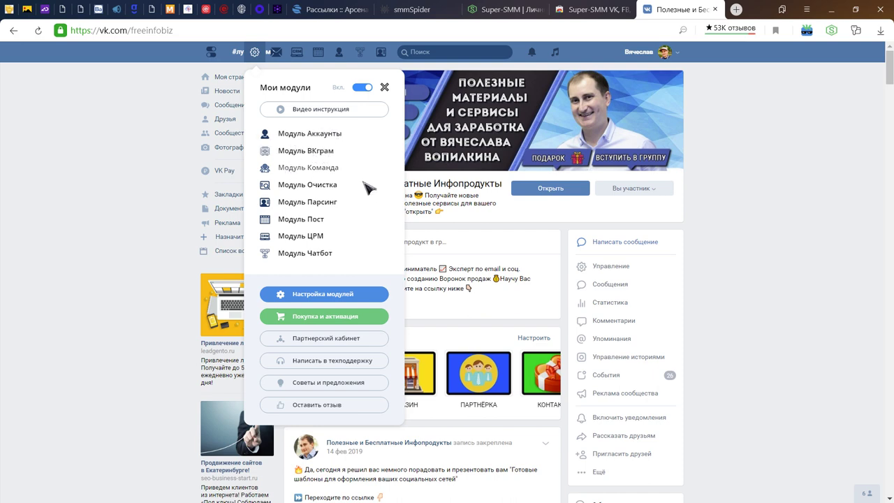
click(308, 169)
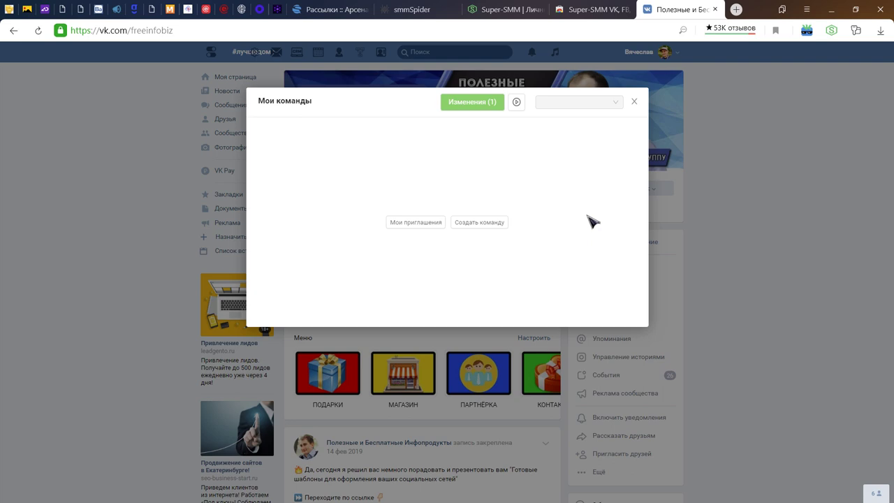
click(634, 101)
Step: Search the friends list for blocked friends with the Очистка module
click(255, 52)
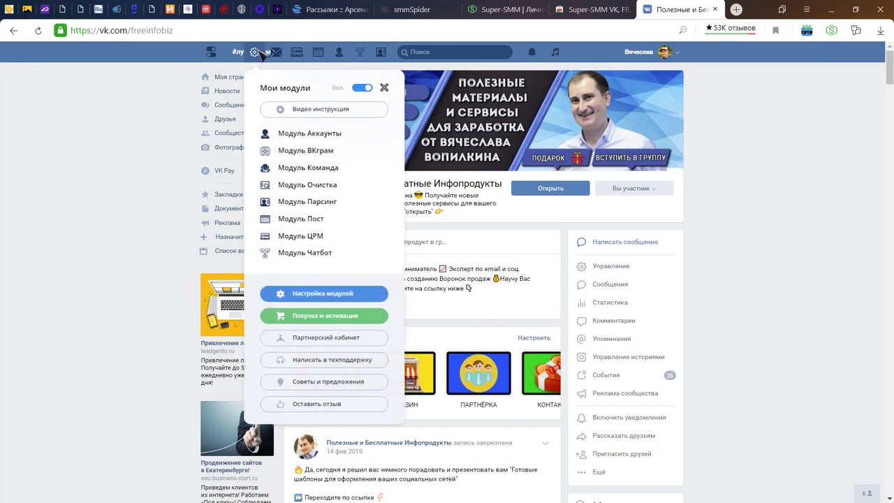
click(312, 186)
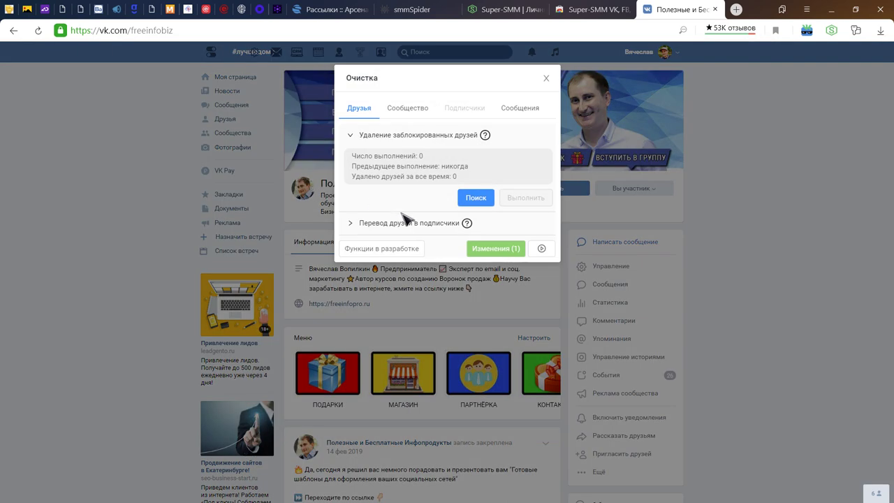
click(470, 199)
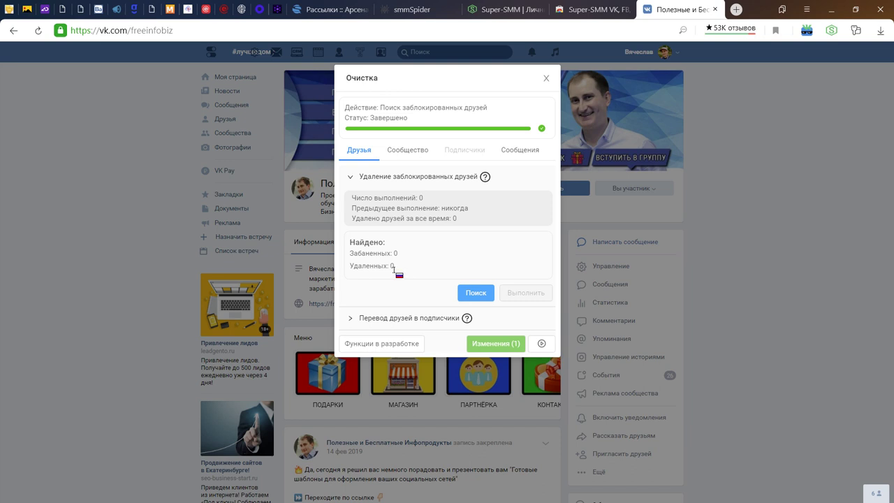
Step: Search the community Полезные и Бесплатные Инфопродукты for blocked members
click(407, 152)
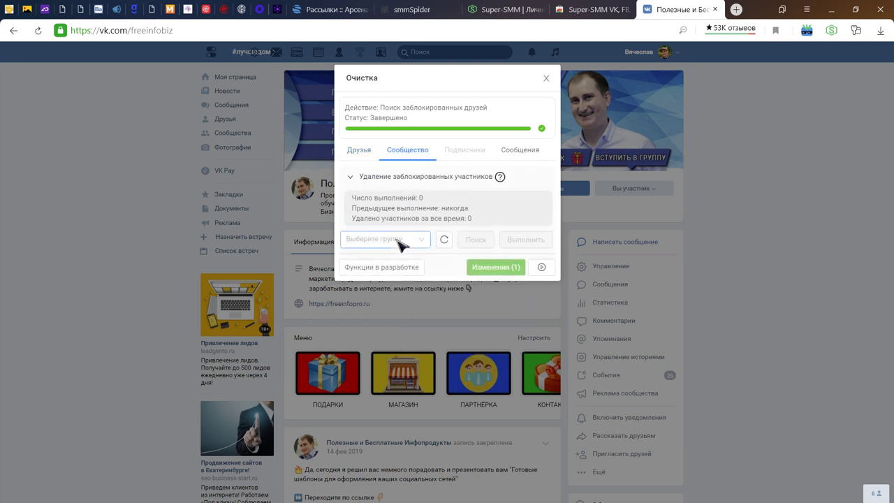
click(400, 241)
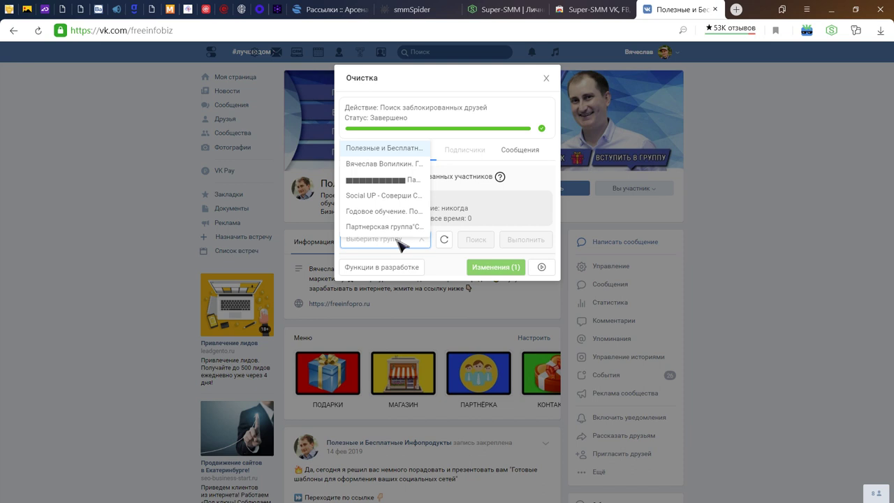
click(381, 149)
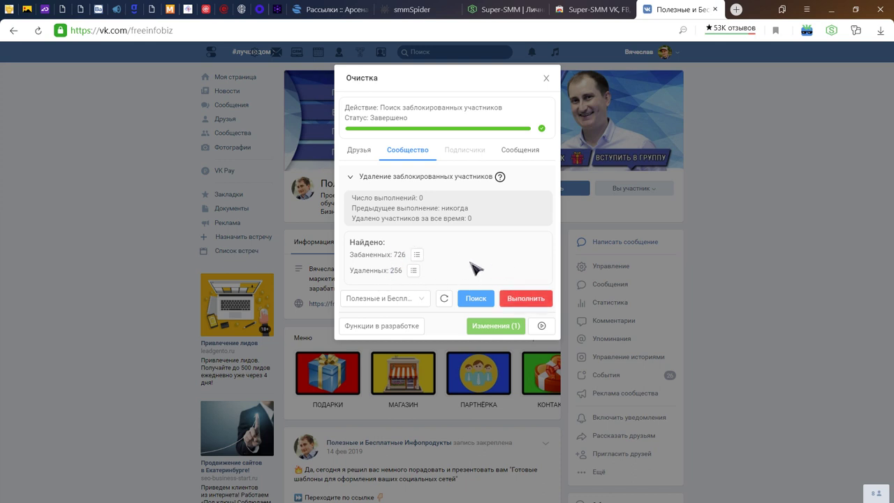
Step: Search for unread messages in the Очистка module and close it
click(519, 150)
click(477, 241)
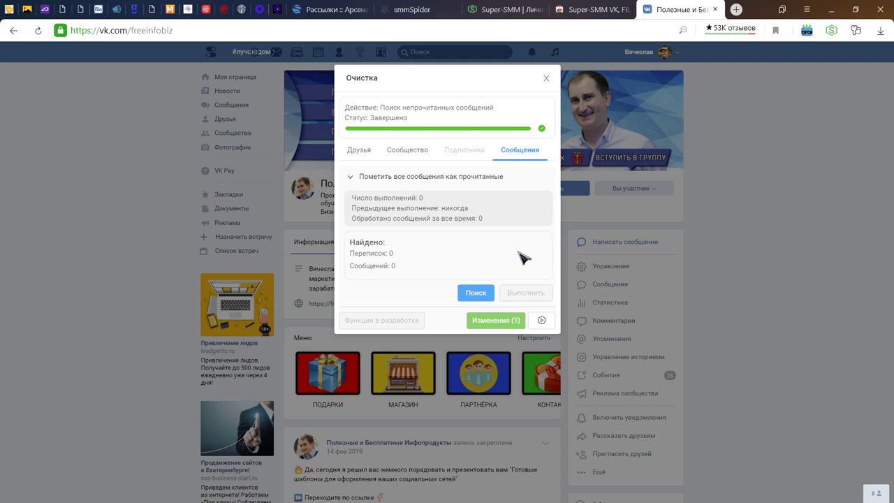
click(547, 78)
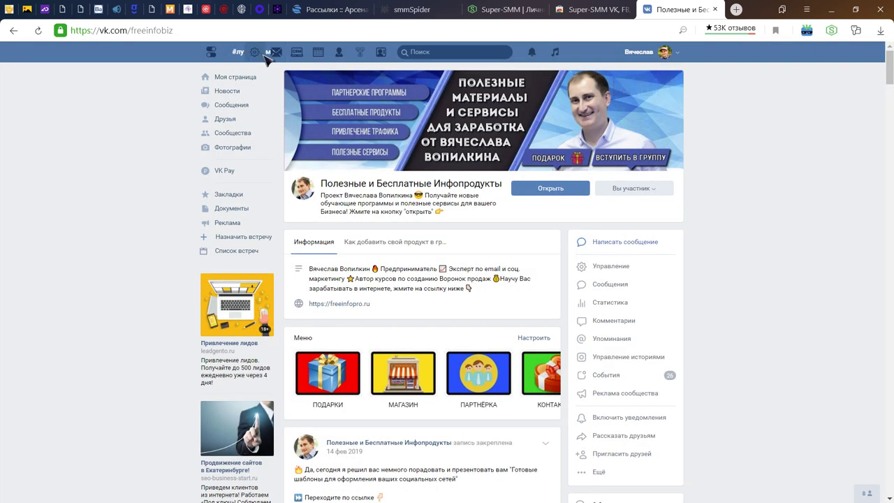
Step: View the first audience collection form with its keyword, member range and community type settings in the Парсинг module, and close it
click(255, 53)
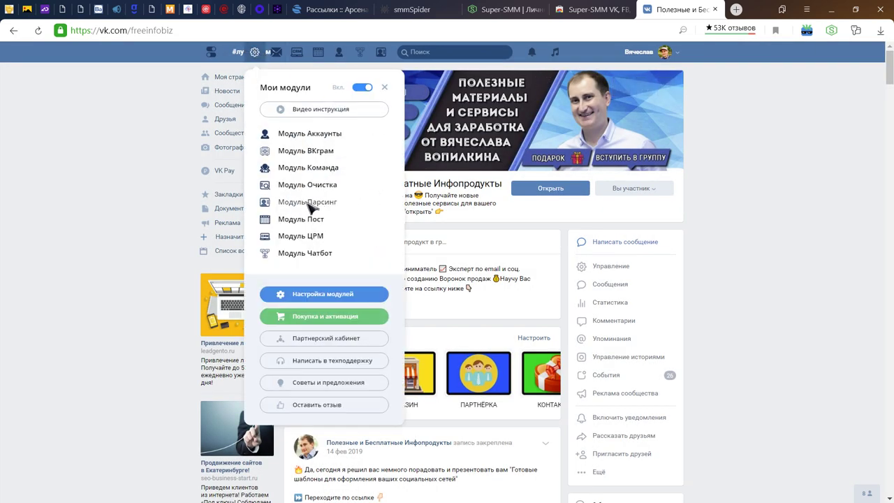
click(309, 202)
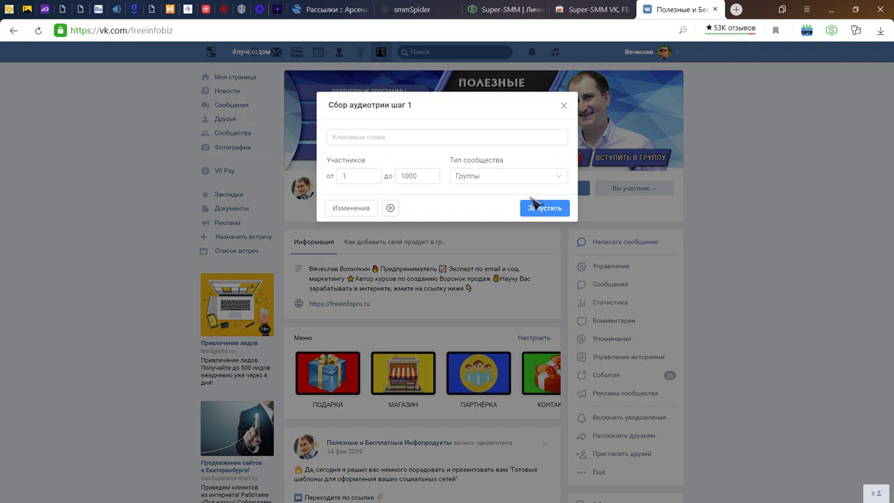
click(344, 140)
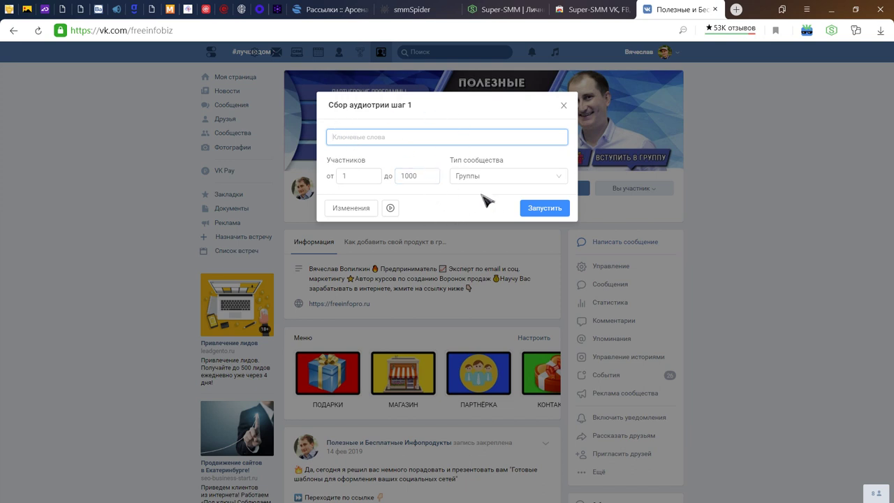
click(563, 106)
Step: Start a new post from the Пост module's content calendar
click(255, 53)
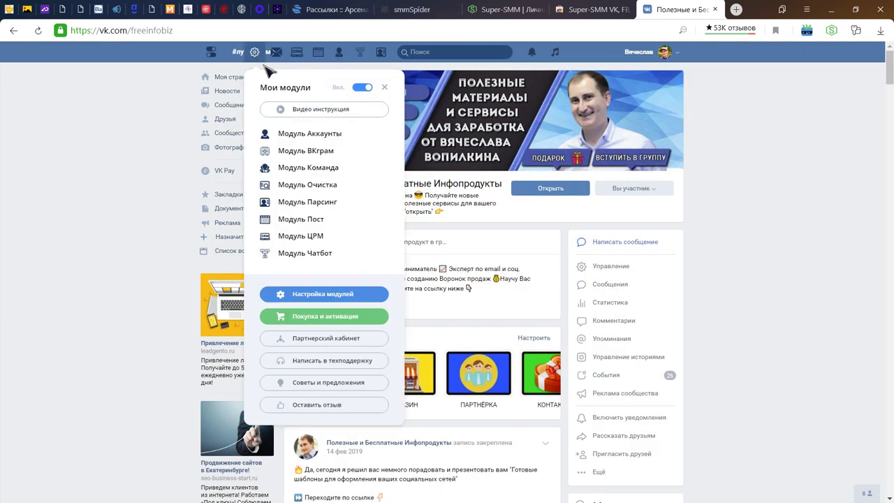
click(300, 220)
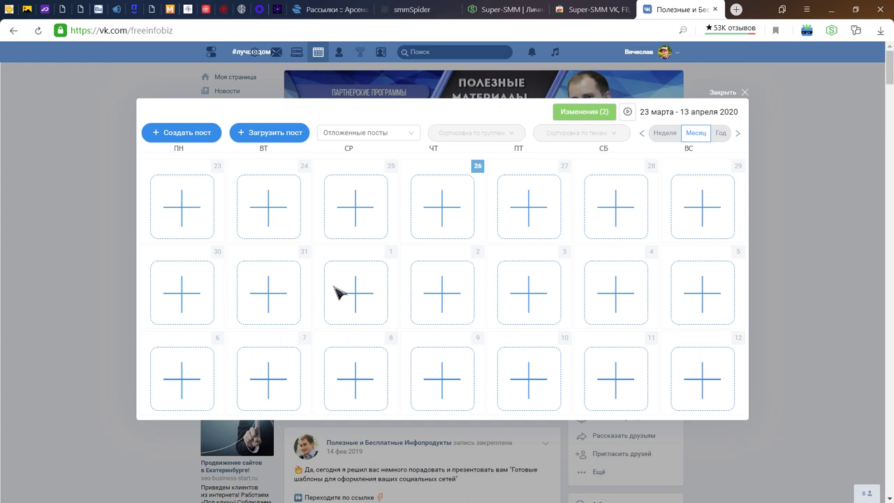
click(180, 137)
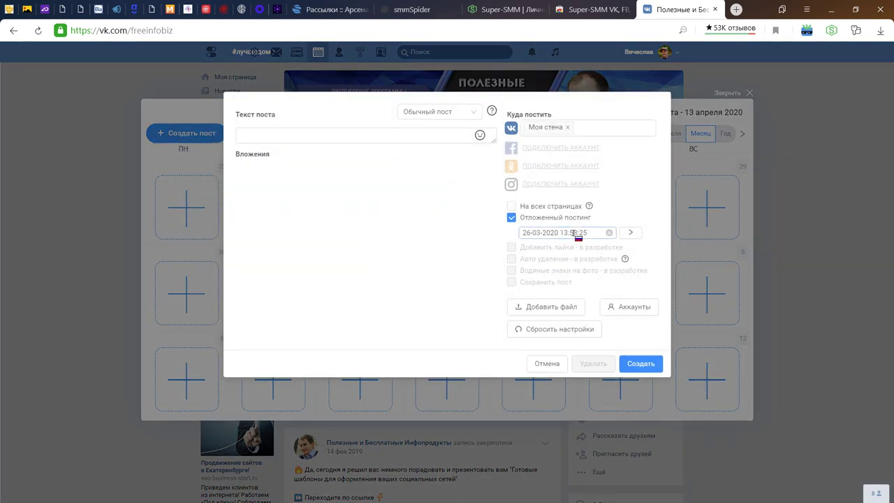
Step: Browse the VK destinations and the multiposting account selection available for the new post
click(591, 127)
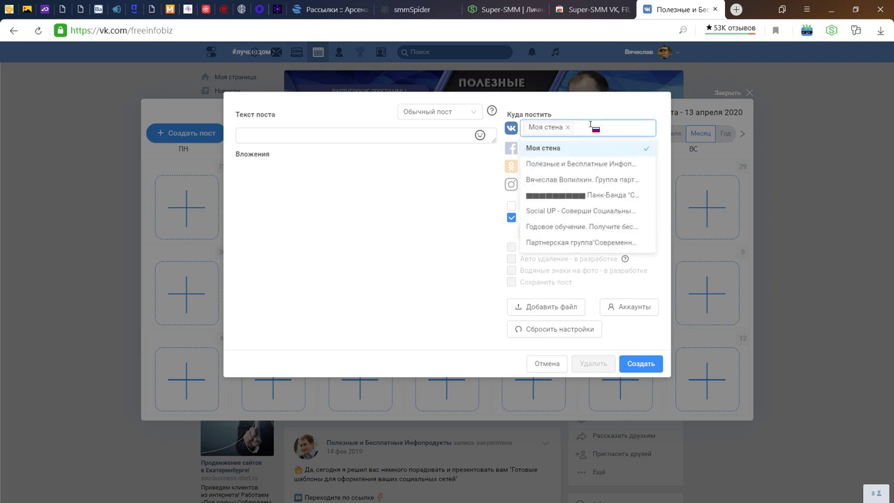
click(608, 165)
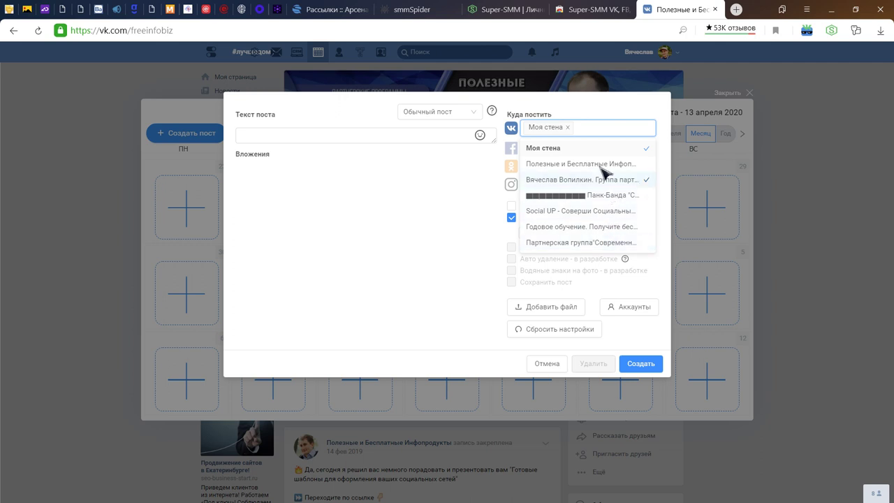
click(477, 253)
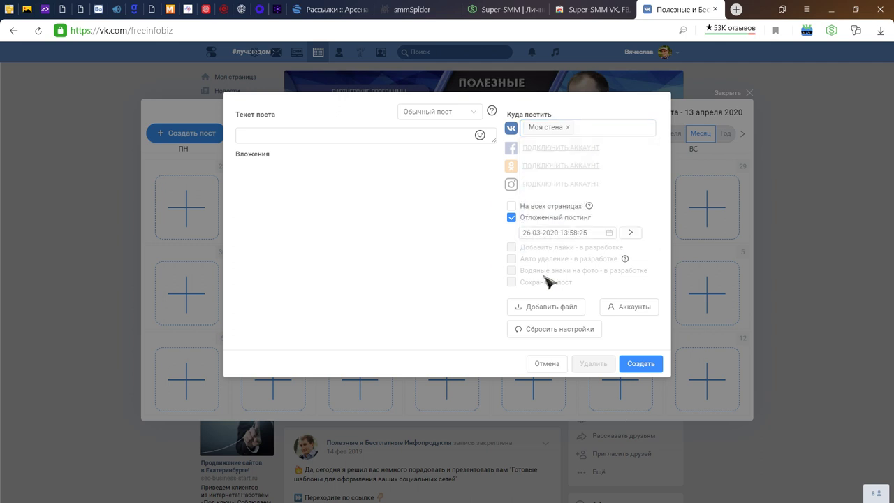
click(629, 307)
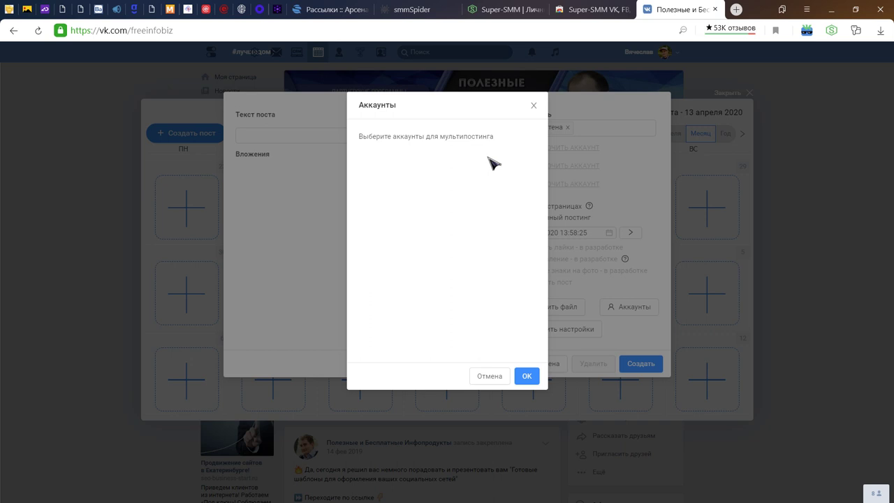
click(535, 106)
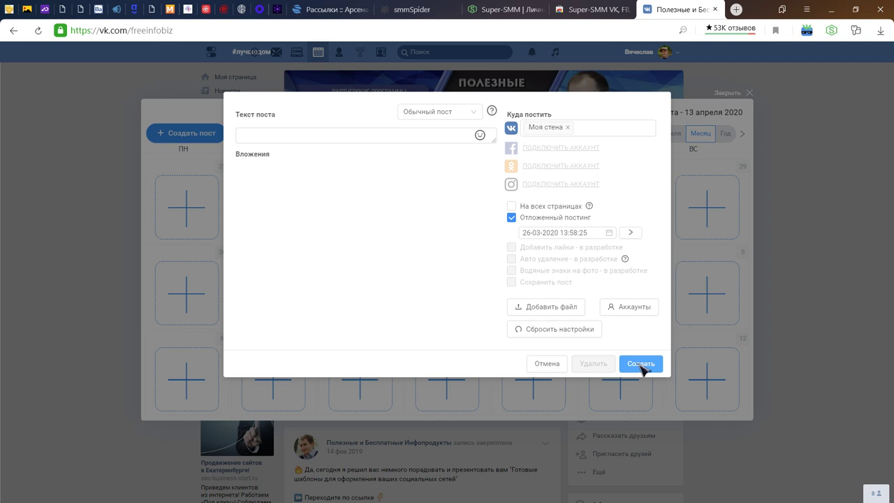
Step: Submit the new post to Моя стена and close the content calendar
click(641, 364)
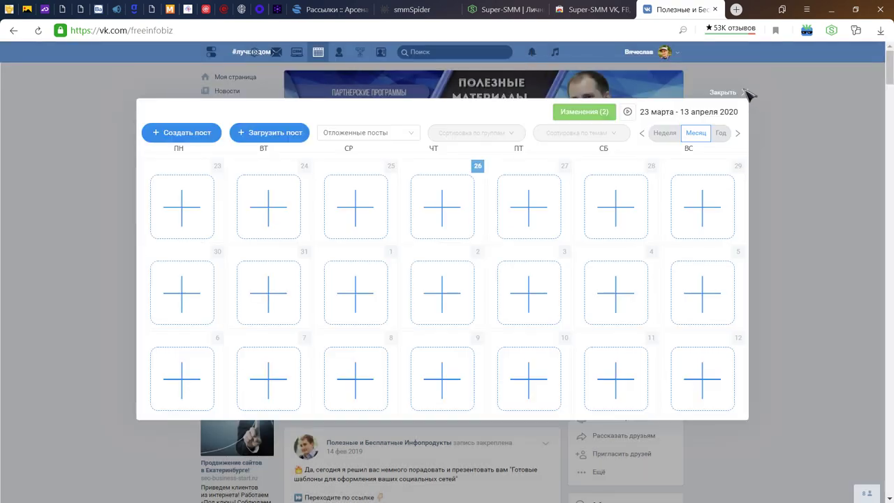
click(749, 93)
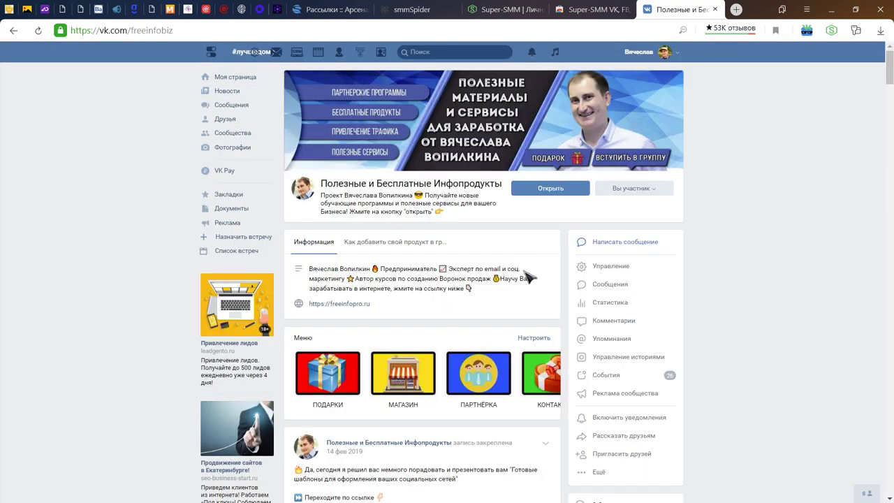
Step: Copy the community's pinned post into a new post form, view the possible VK destinations and cancel the form
scroll(529, 280, down, 7)
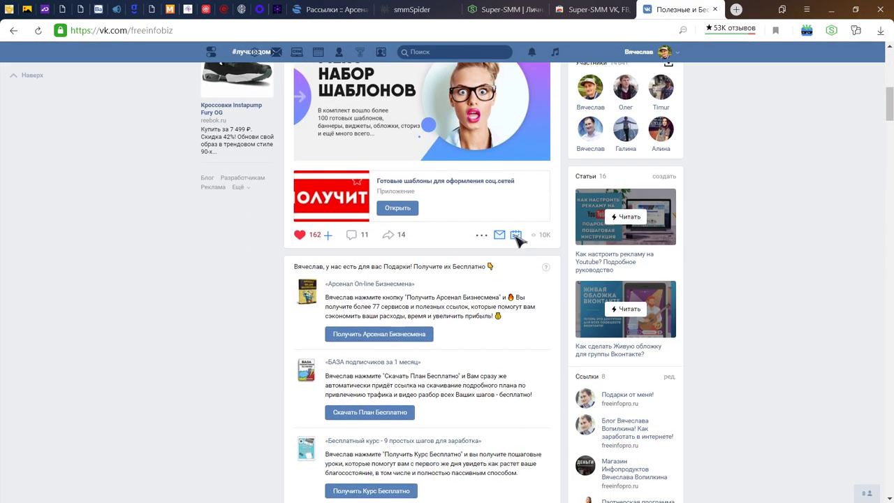
mouse_move(482, 237)
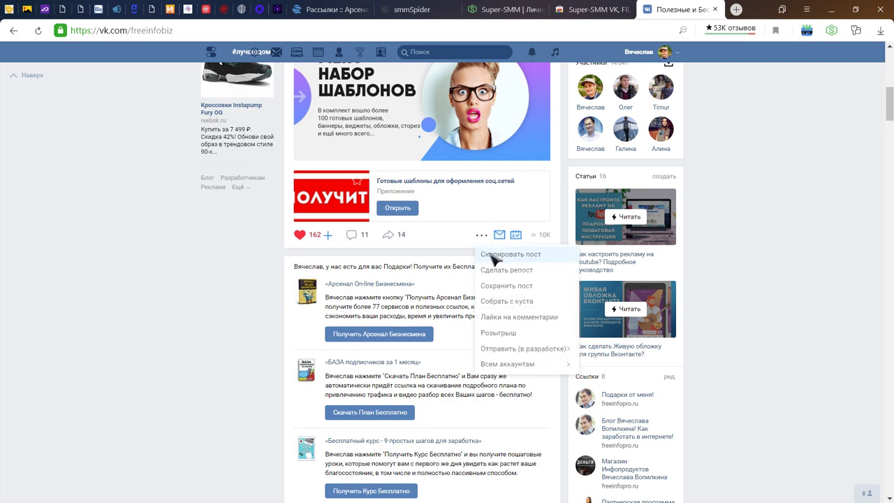
click(492, 256)
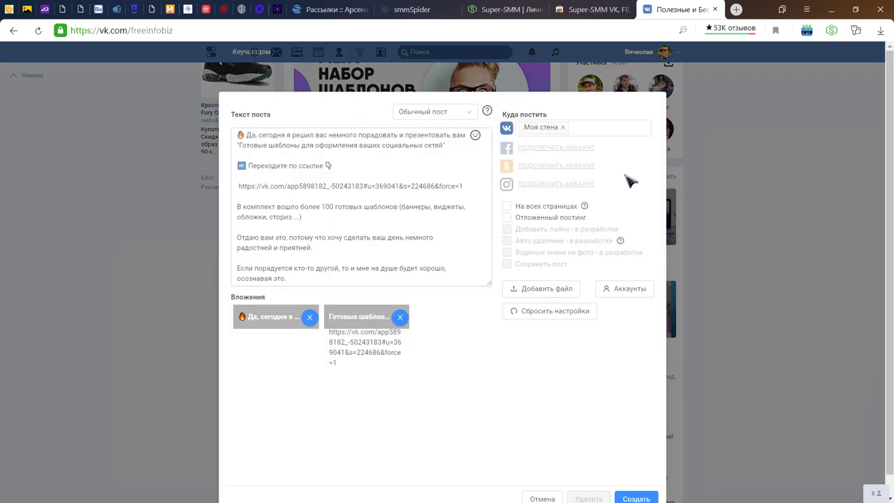
click(585, 129)
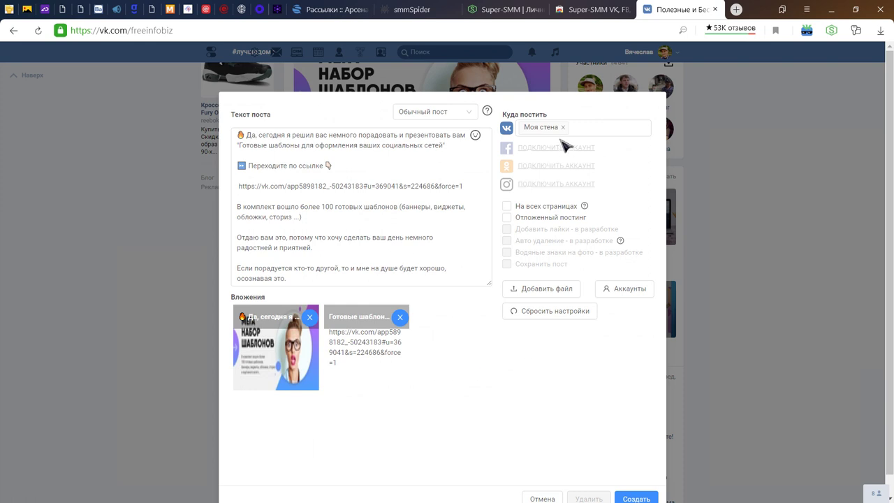
click(591, 130)
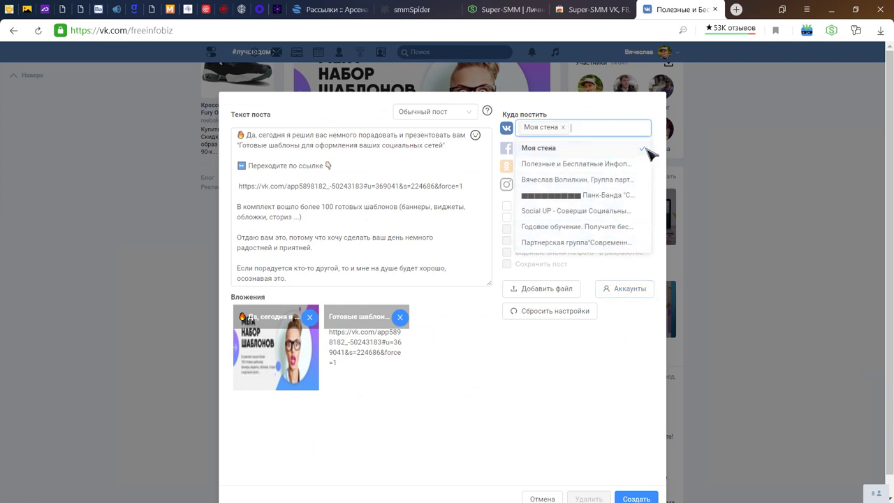
click(545, 498)
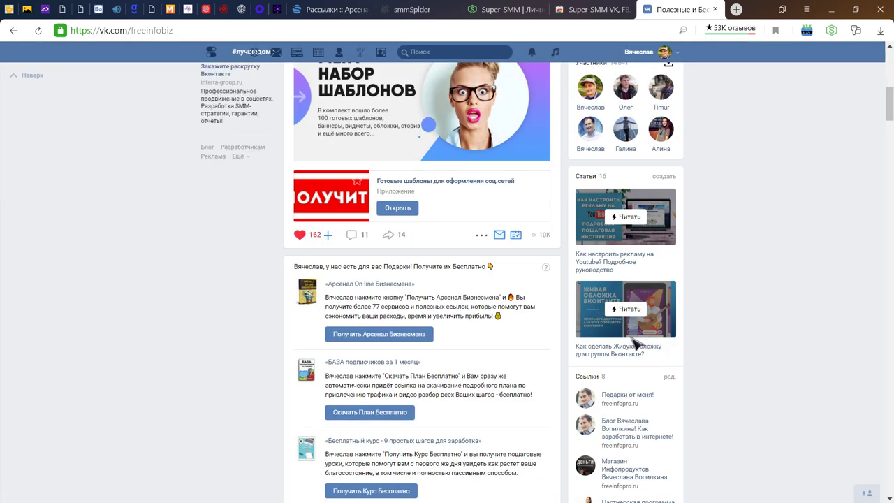
Step: View the additional Super-SMM actions offered under the pinned post, including the plus option beside its likes
mouse_move(482, 234)
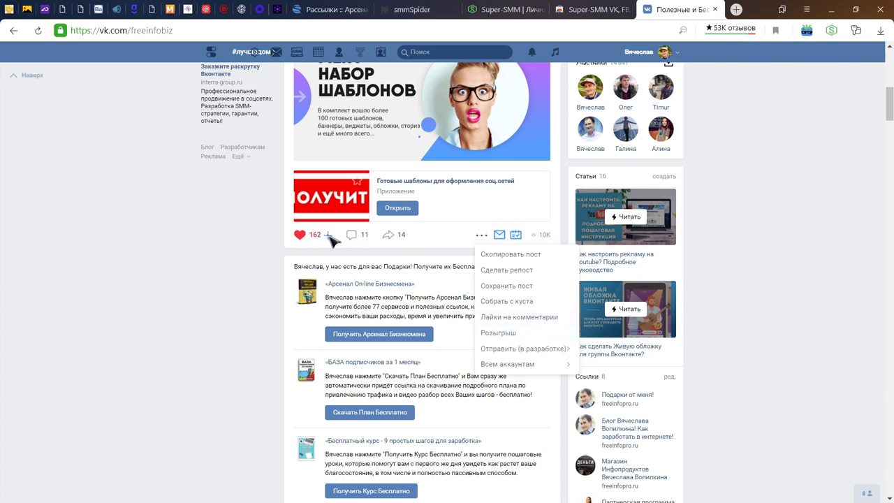
mouse_move(330, 236)
click(397, 131)
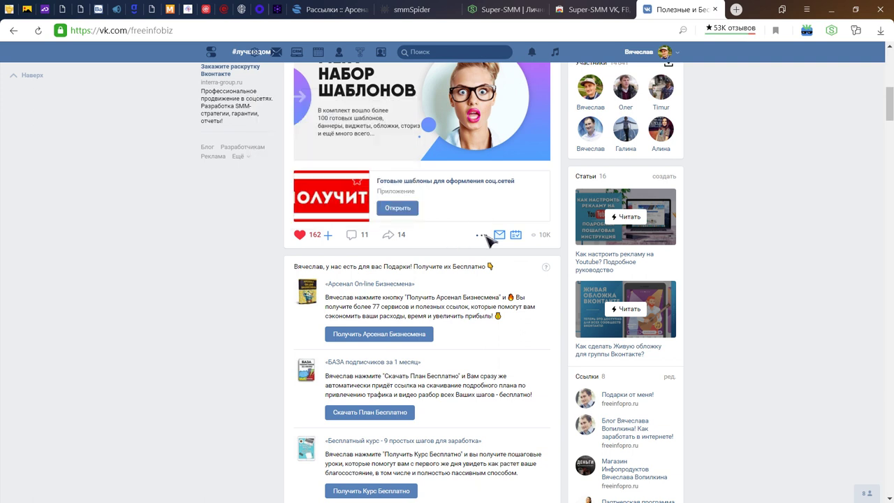
click(254, 52)
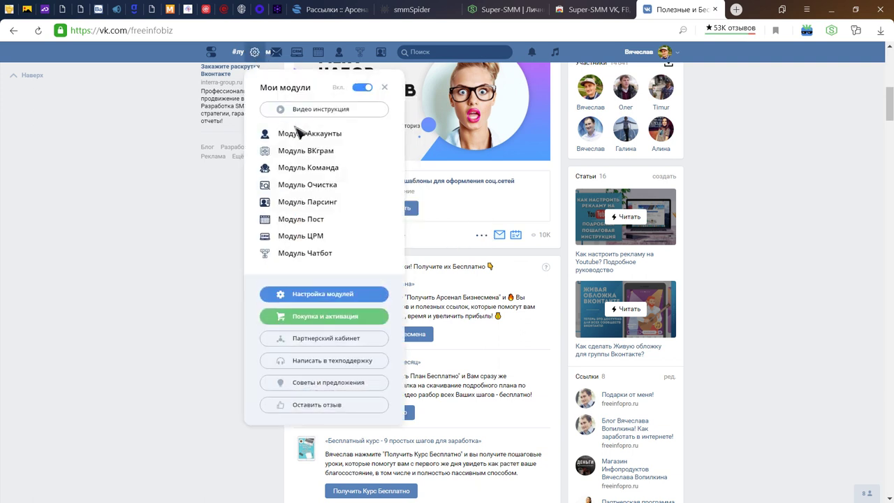
click(330, 205)
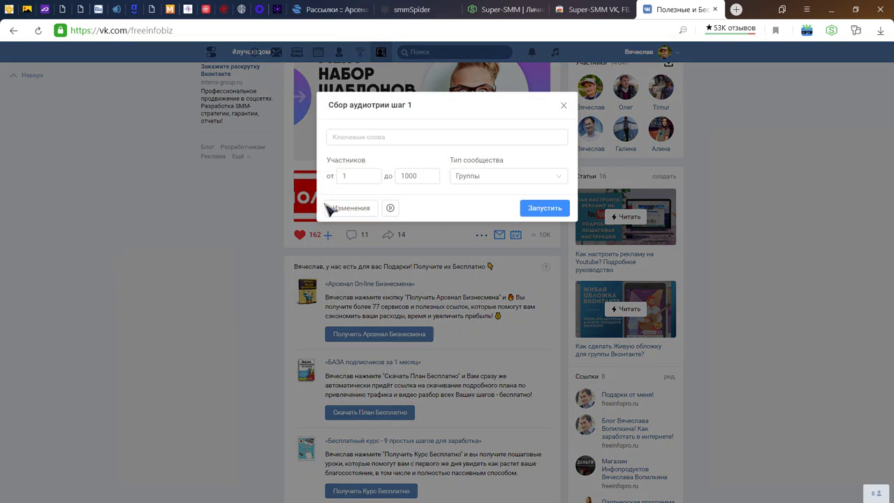
click(564, 106)
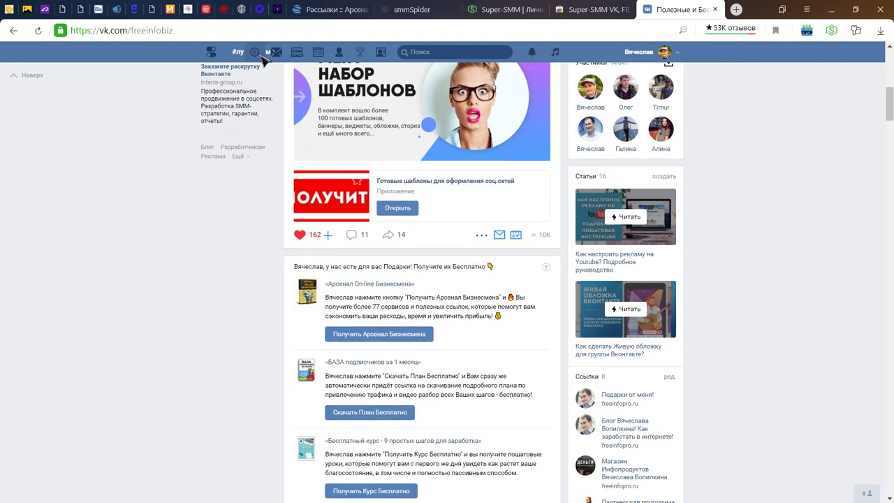
Step: Open the Пост module's video help page and close it
click(257, 51)
click(265, 218)
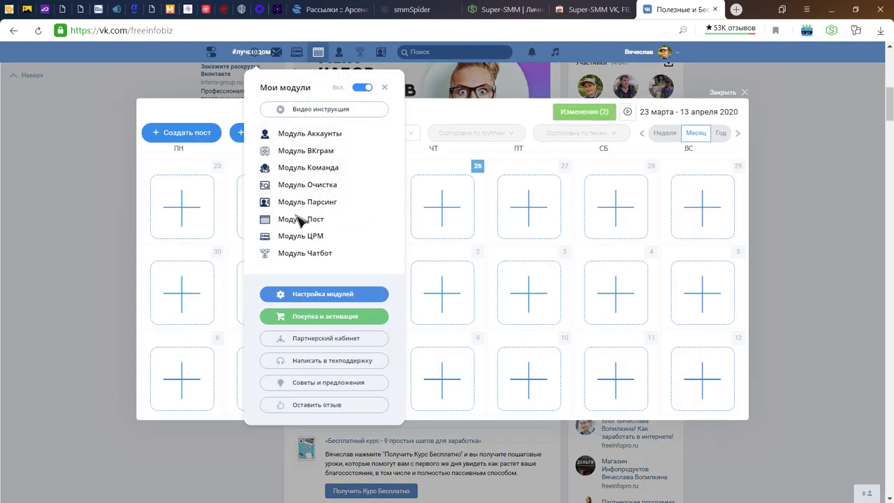
click(627, 113)
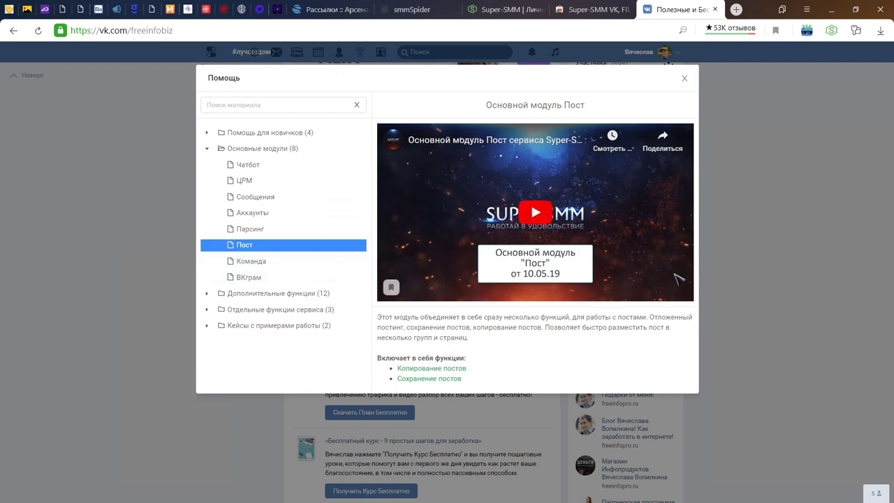
click(685, 79)
Step: Open the ЦРМ module and go to a community member's profile
click(255, 52)
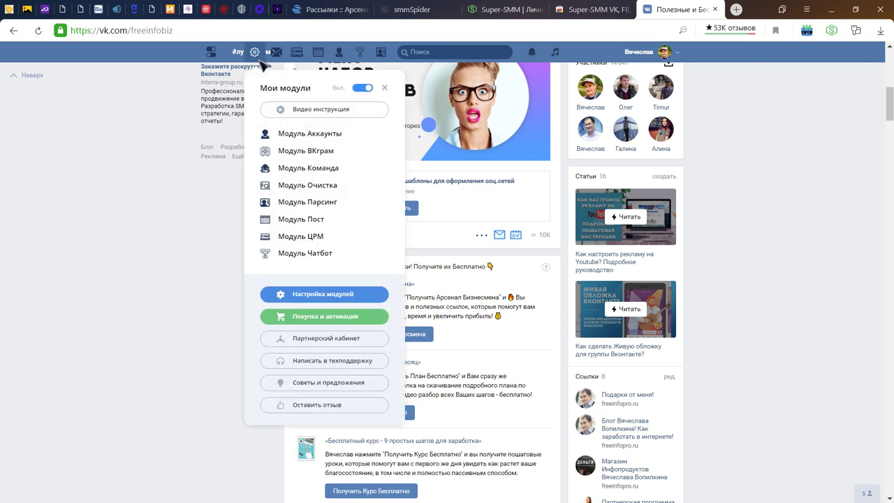
click(318, 237)
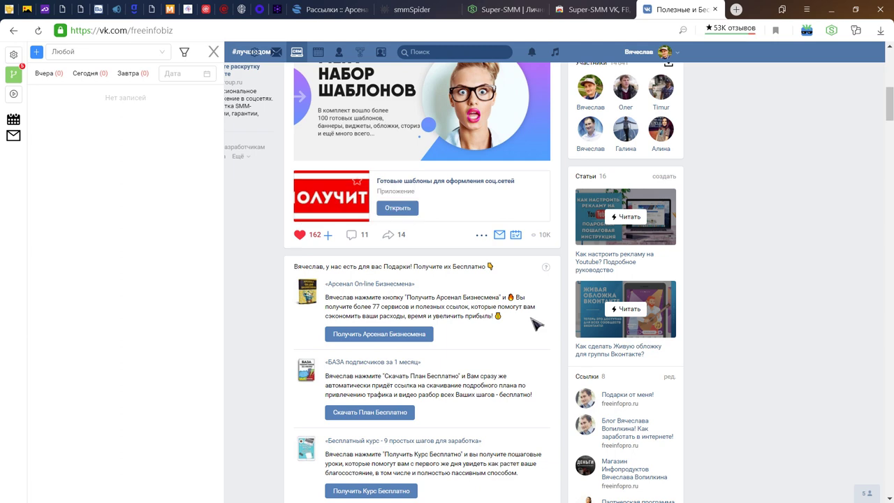
scroll(517, 318, up, 10)
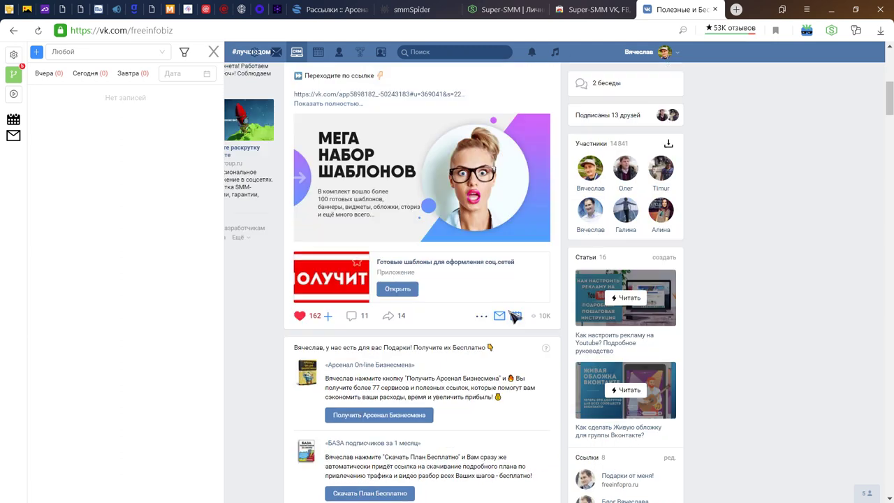
scroll(601, 316, down, 2)
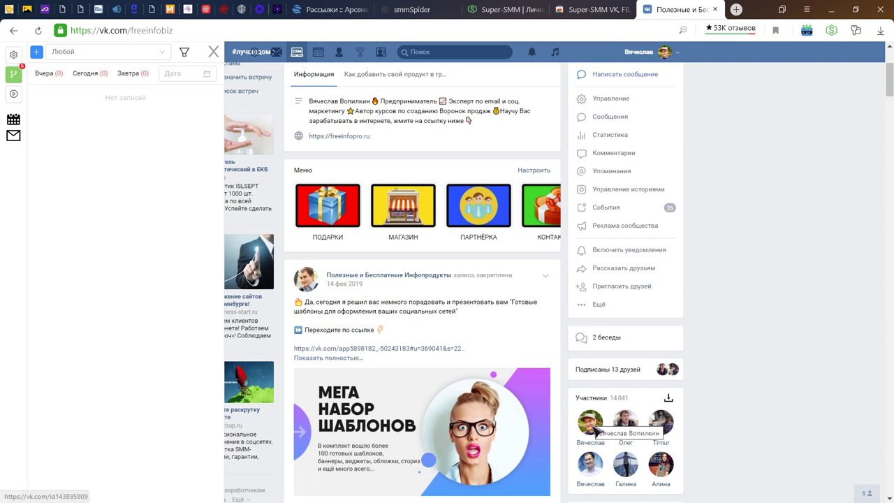
click(592, 467)
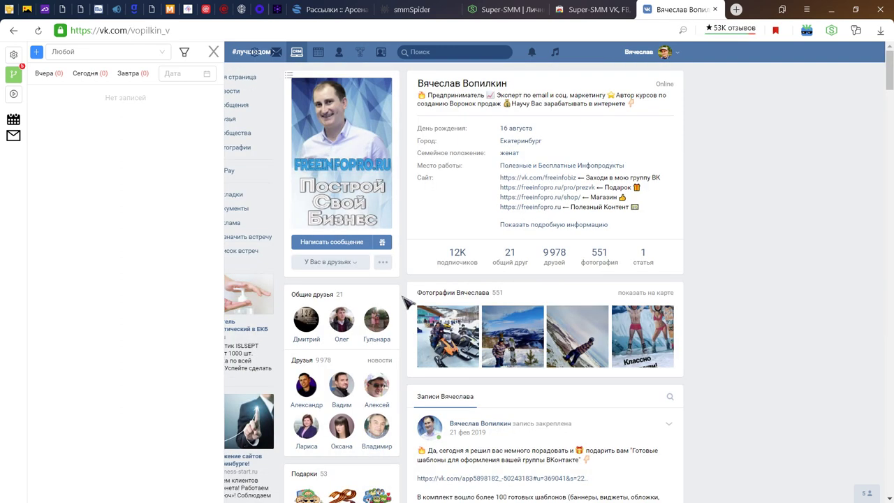
Step: View the CRM statuses that can be assigned to the profile and open the module's status management settings
click(288, 75)
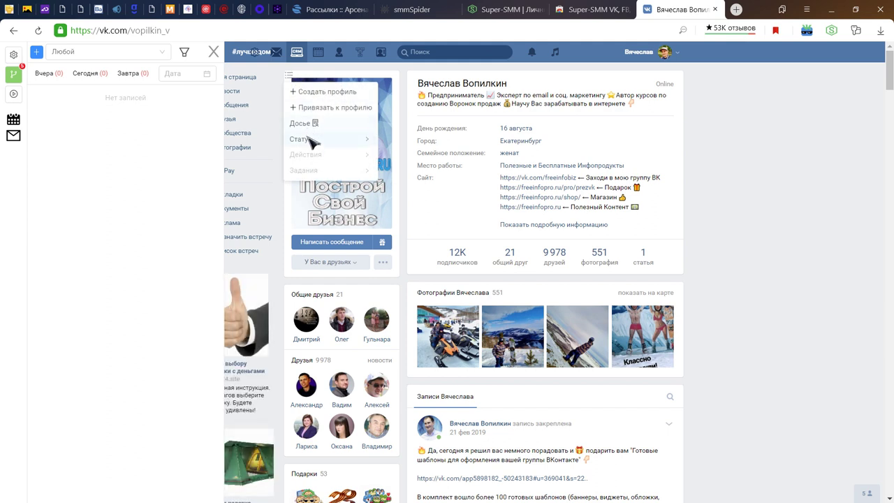
mouse_move(309, 140)
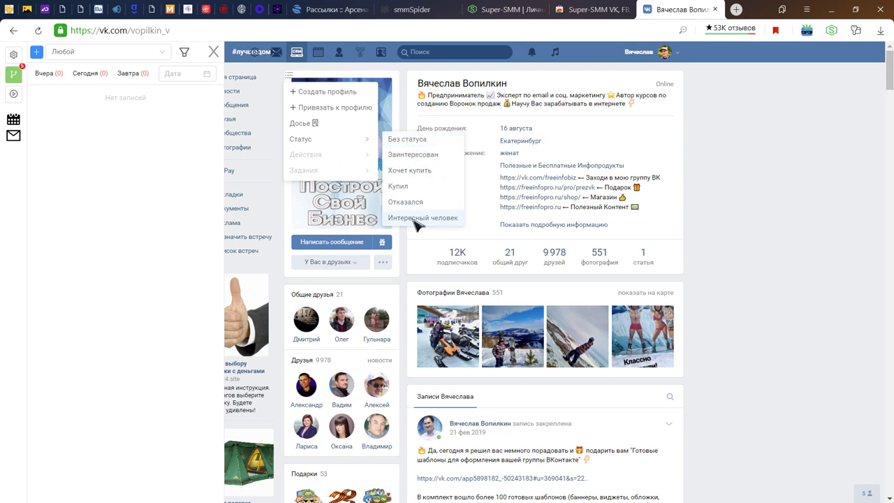
click(14, 55)
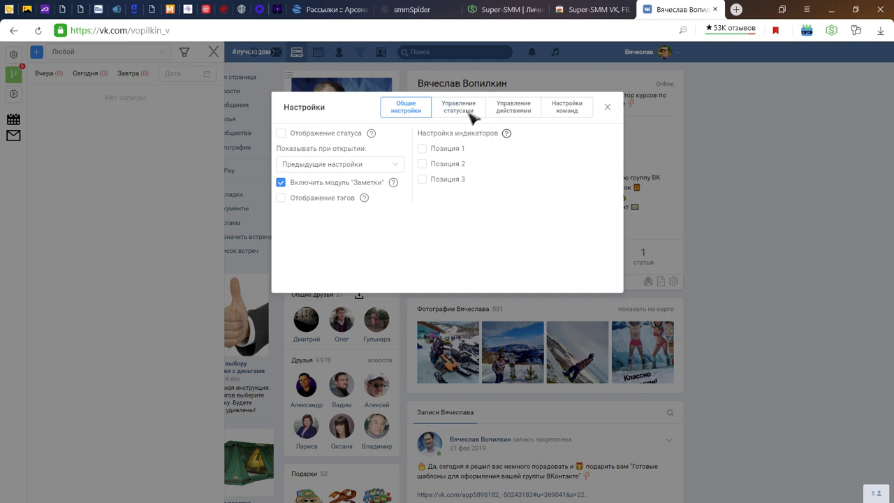
click(468, 114)
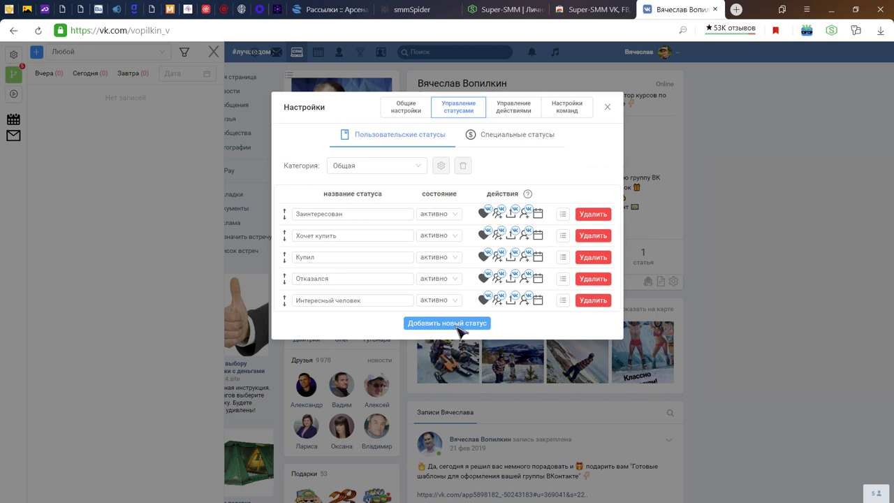
Step: Enable the like action and an invitation to the group Полезные и Бесплатные Инфопродукты for the Заинтересован status
click(487, 215)
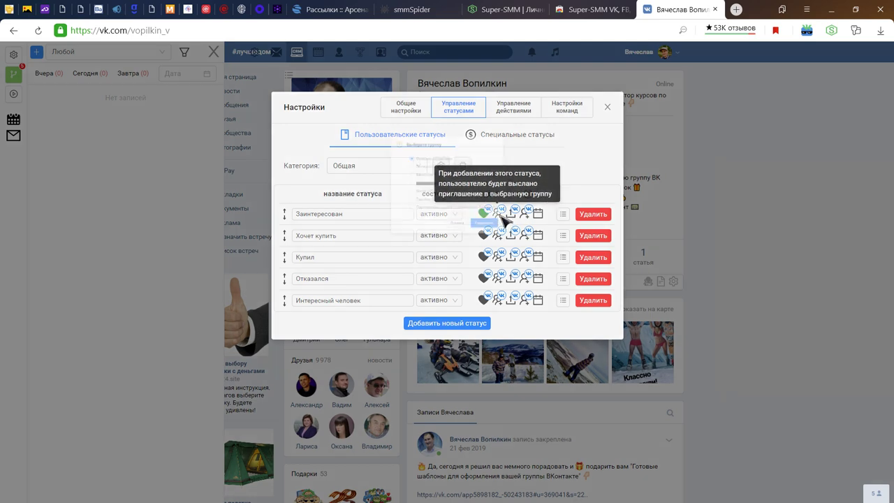
click(500, 214)
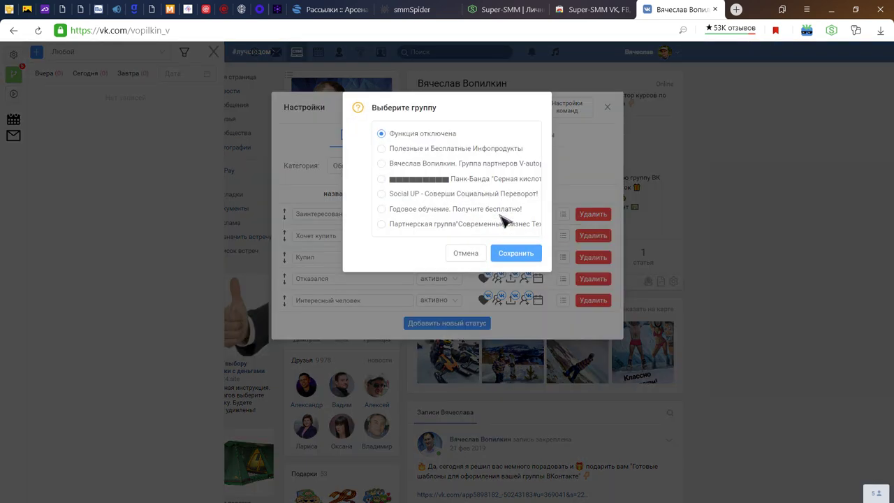
click(382, 150)
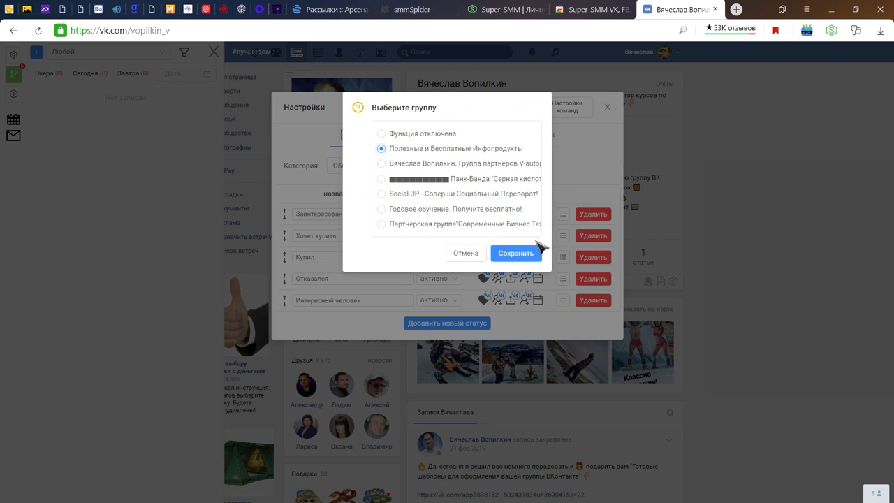
click(511, 254)
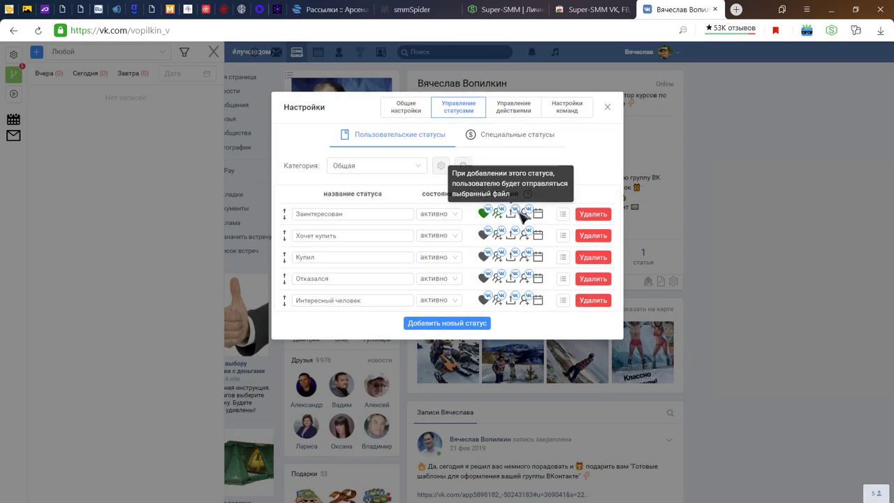
Step: Try selecting instabuilder216.zip as the file sent for the Заинтересован status, and leave the status settings
click(514, 221)
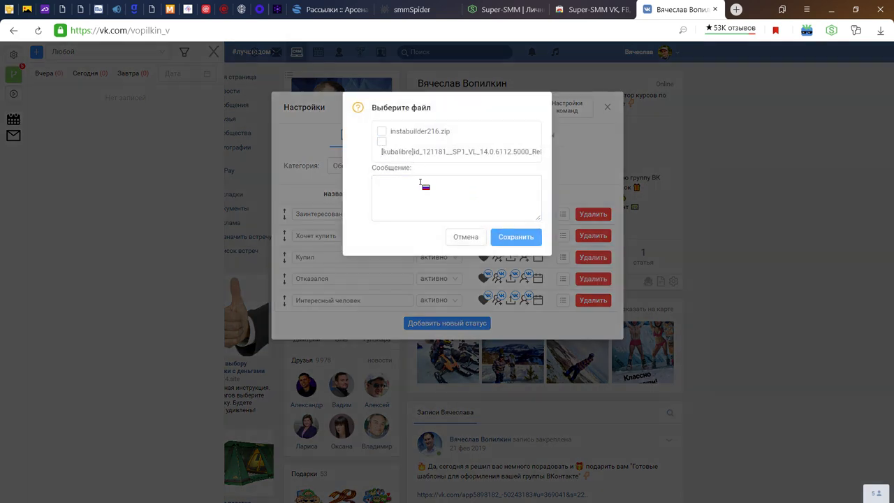
click(389, 197)
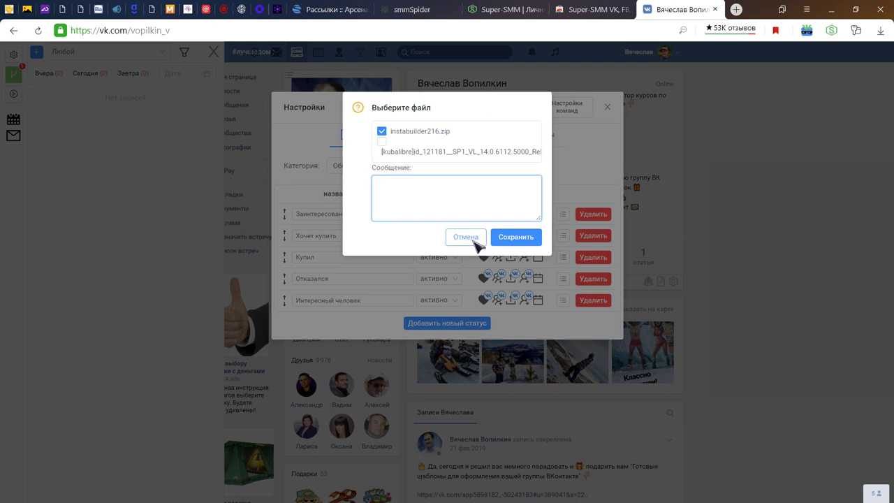
click(466, 239)
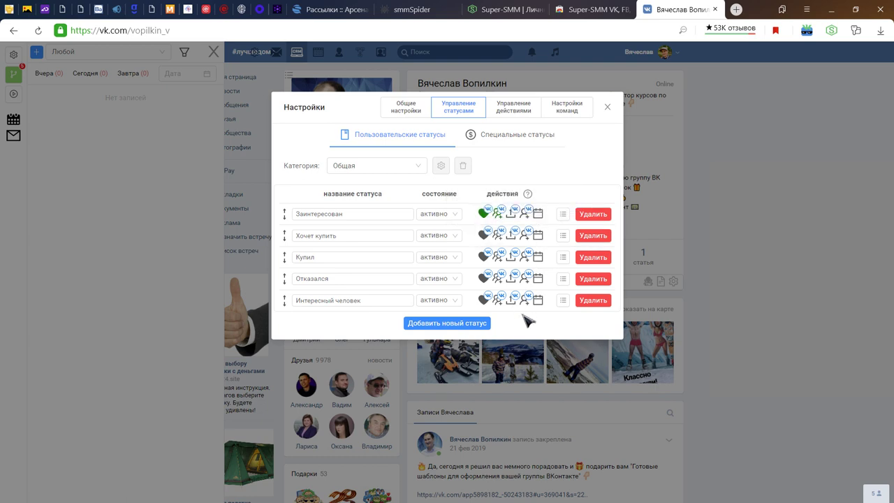
click(607, 107)
Step: Open the Чатбот module and view the groups available for connecting a chatbot
click(255, 52)
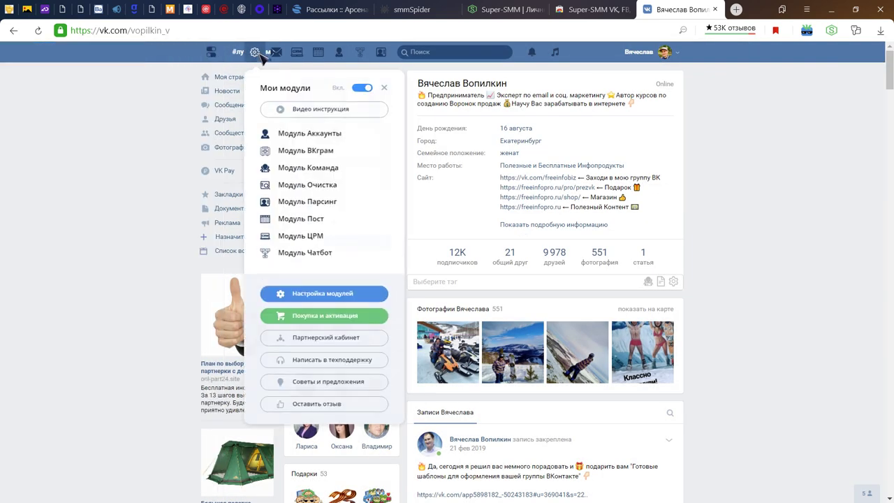
click(302, 253)
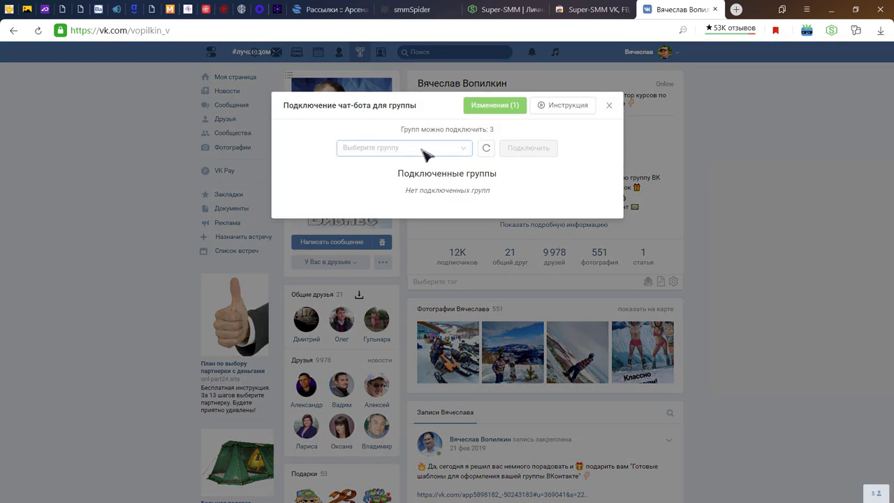
click(422, 150)
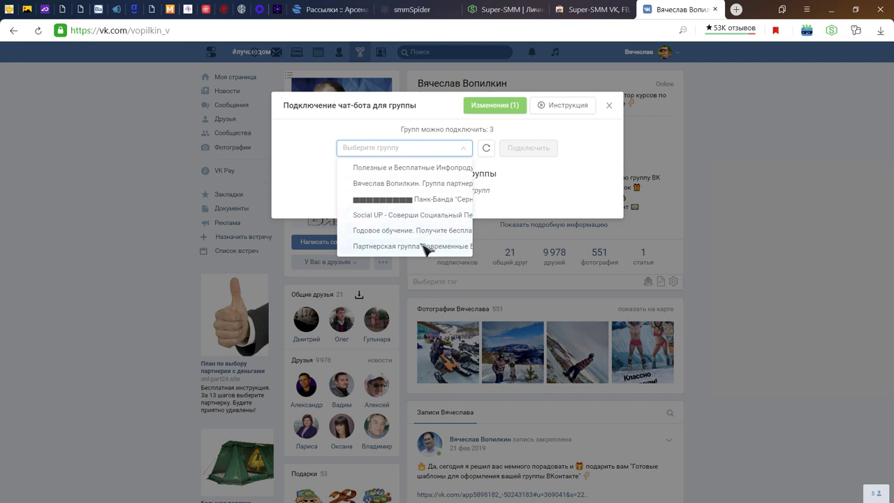
click(575, 183)
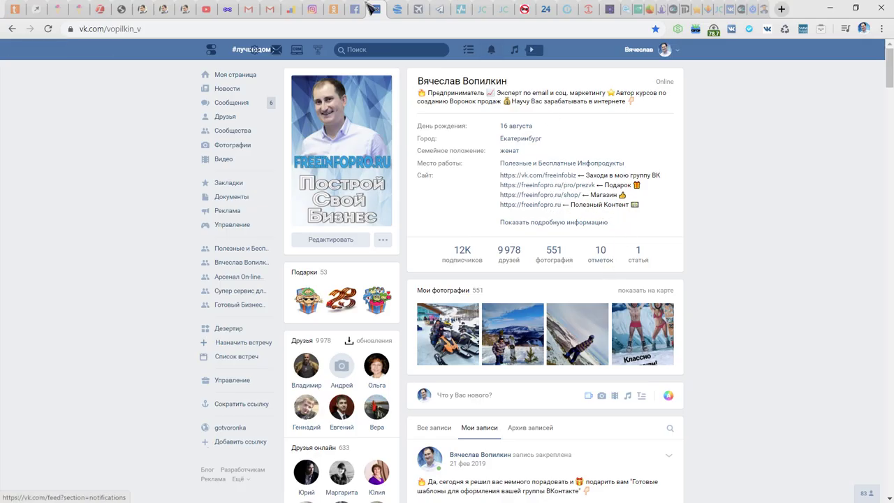
Step: Open the chatbot settings of the connected V-autopay.ru partner group and review the reply text of the Доступ к готовой воронке Pro100Game button
click(319, 51)
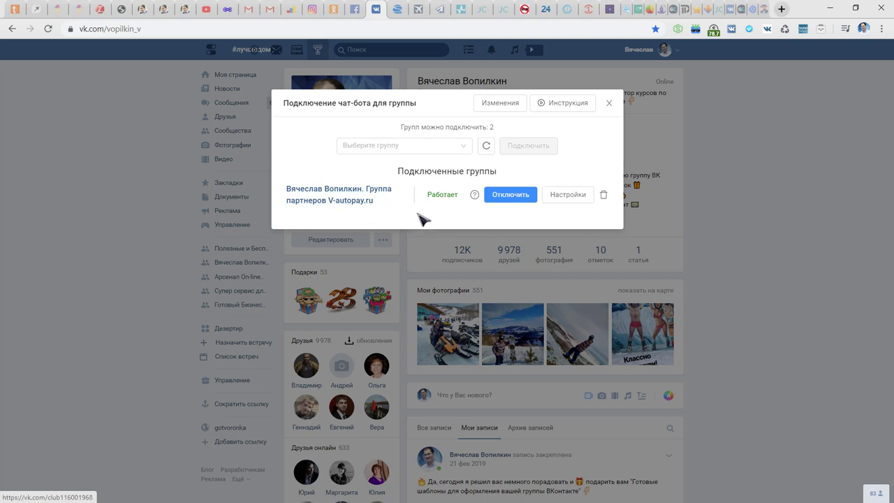
click(571, 195)
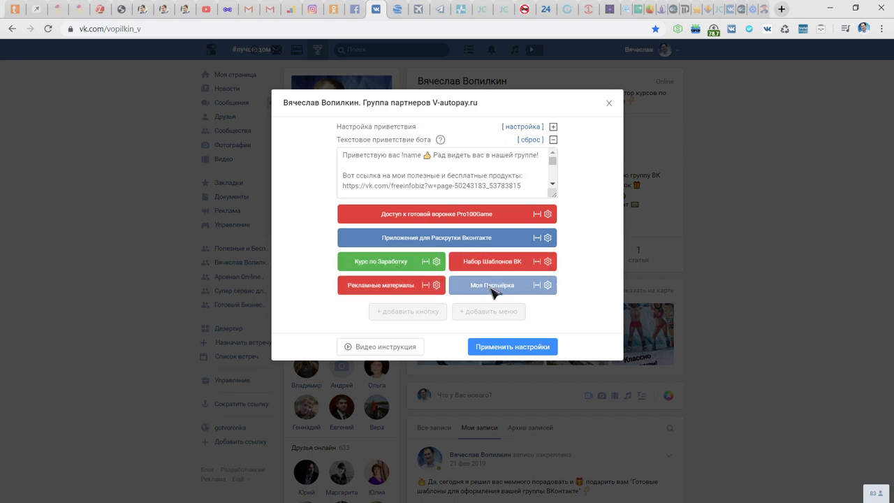
click(549, 216)
scroll(436, 255, down, 3)
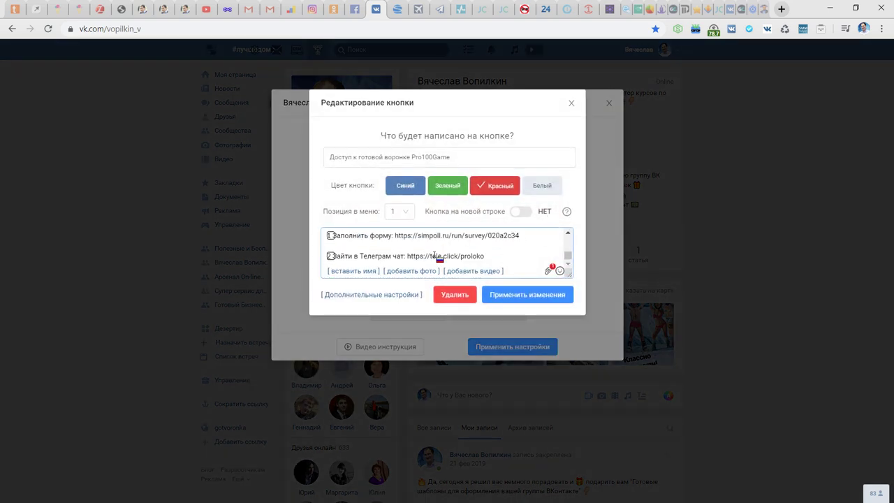
scroll(410, 260, up, 3)
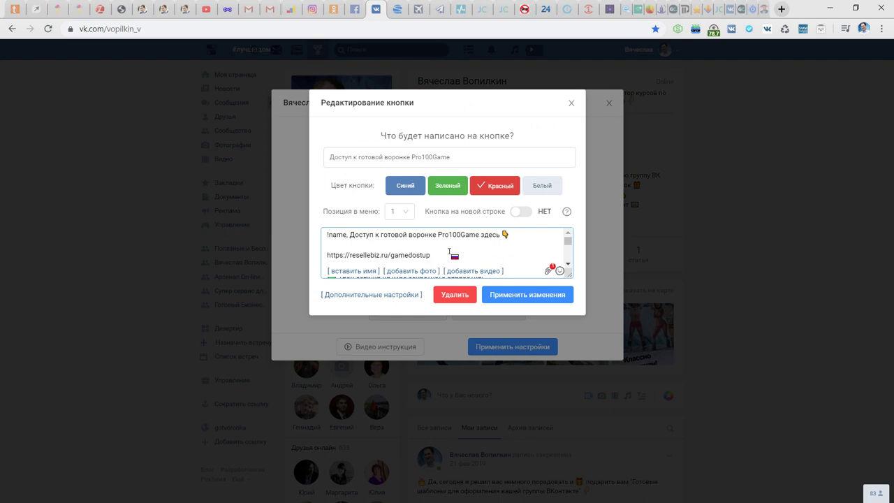
scroll(443, 252, down, 3)
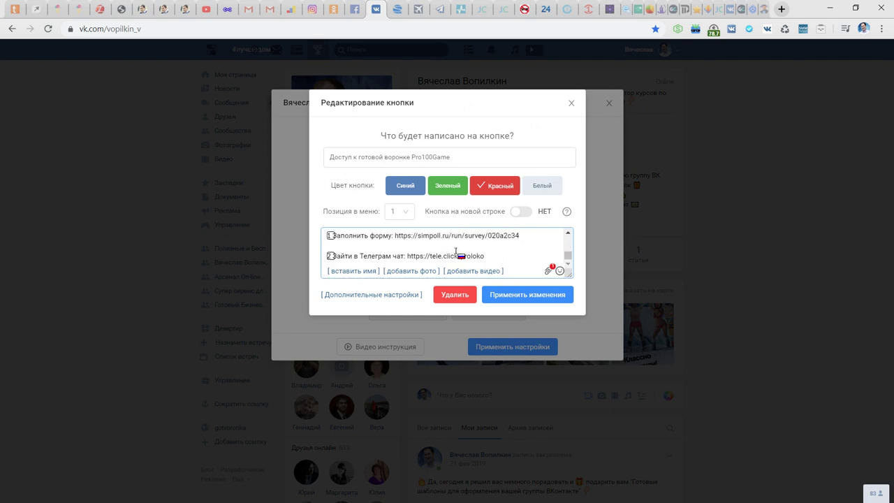
click(571, 103)
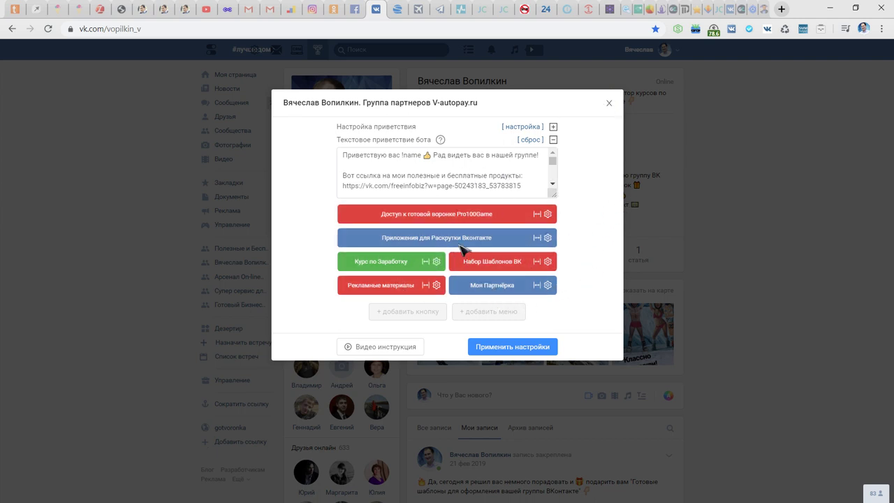
click(610, 104)
click(610, 103)
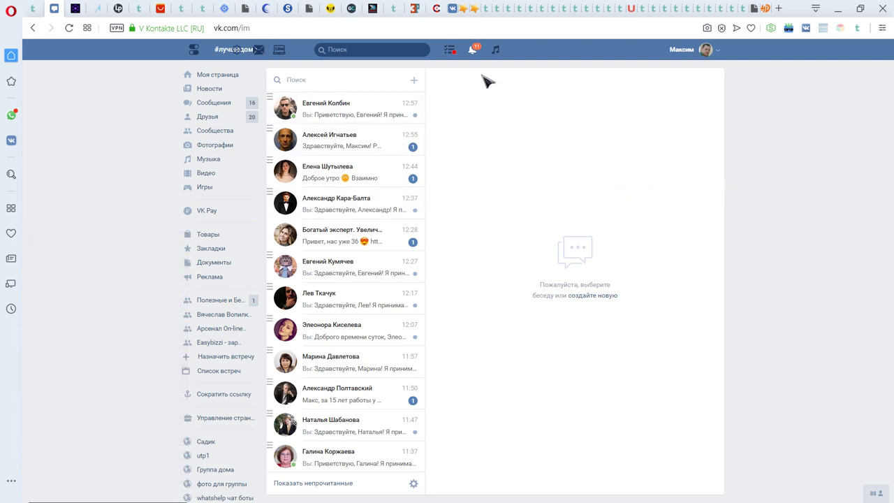
Step: Look through the page's latest notifications for likes, comments and friend requests
click(474, 50)
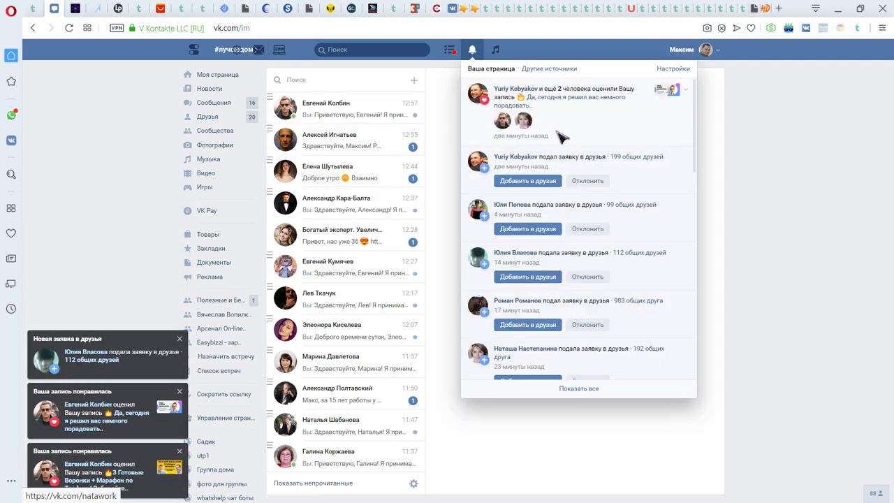
scroll(540, 262, down, 2)
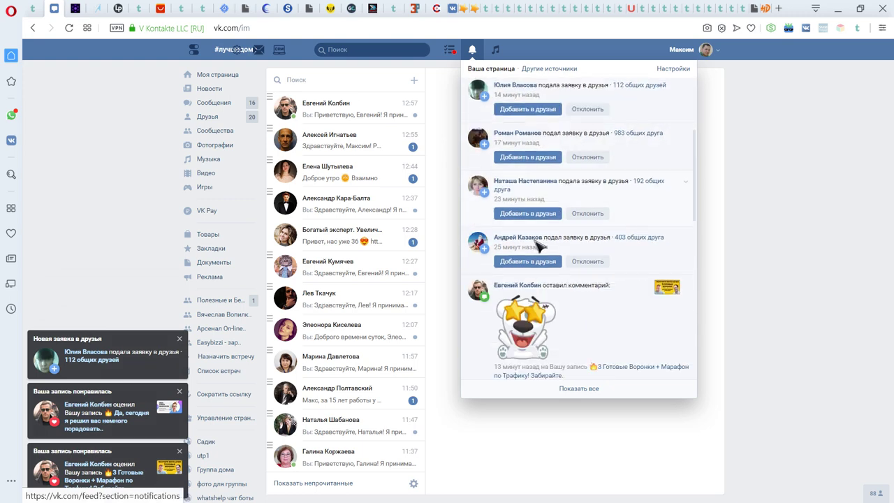
scroll(540, 245, down, 2)
click(524, 449)
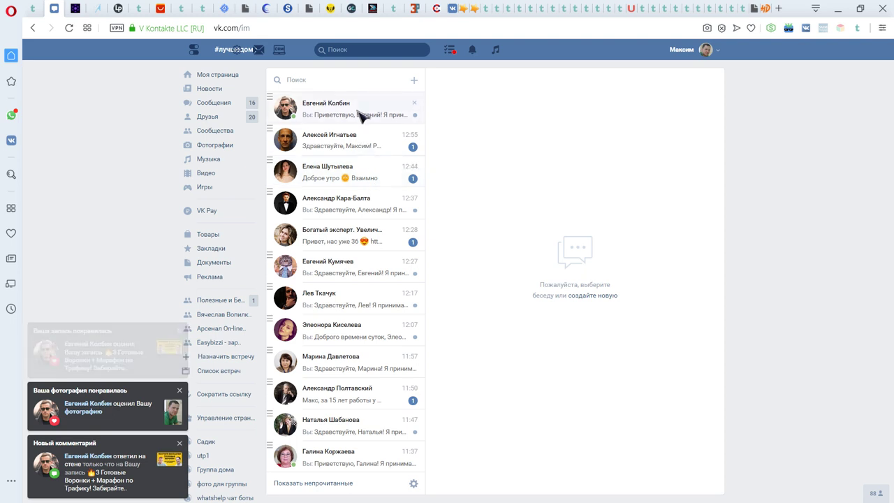
Step: Open the unread conversation near the start of the dialog list and review its quick message, superfast message and quick action settings
click(368, 147)
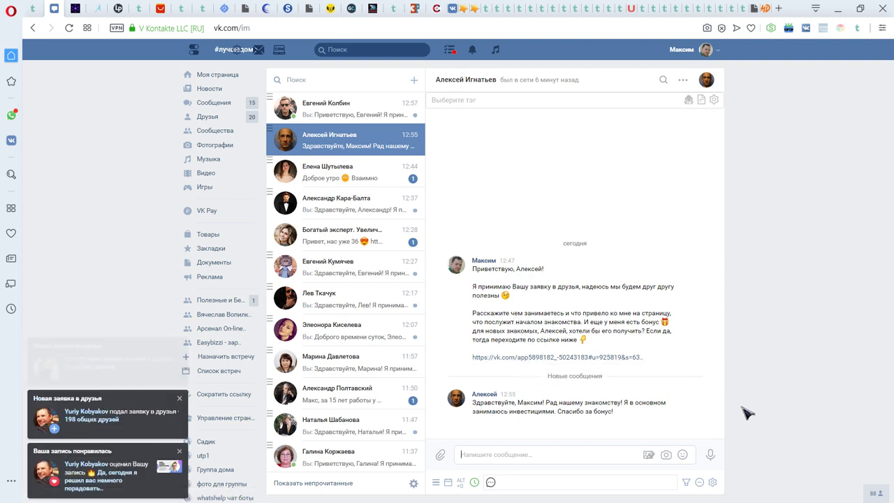
click(713, 483)
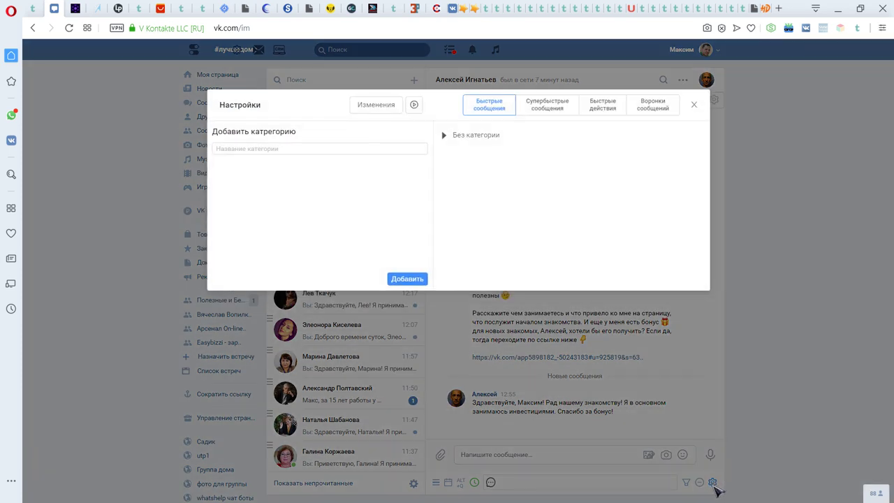
click(447, 135)
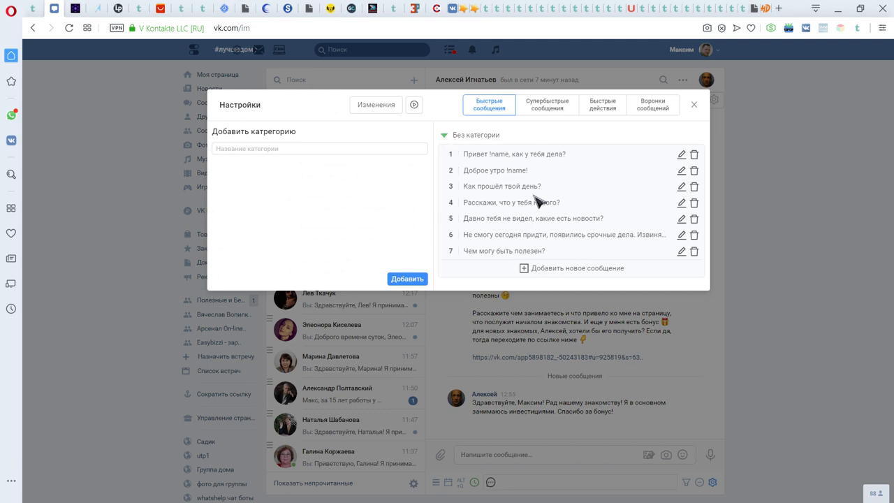
click(547, 109)
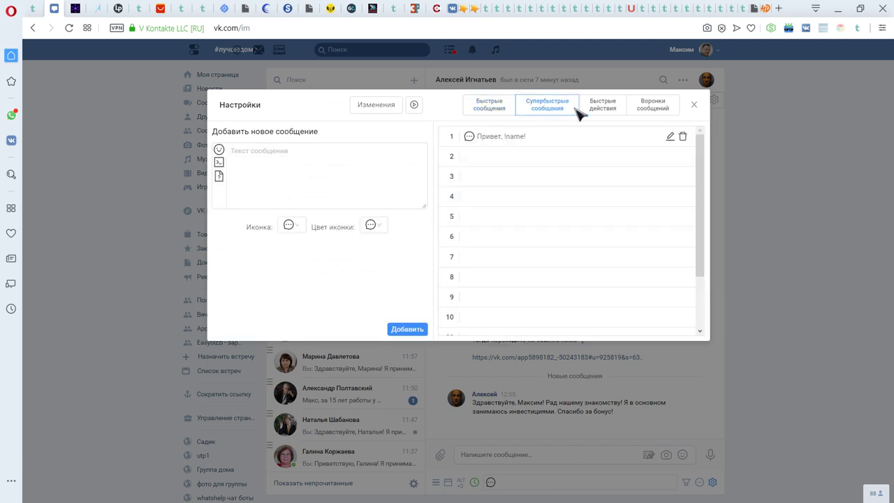
click(596, 112)
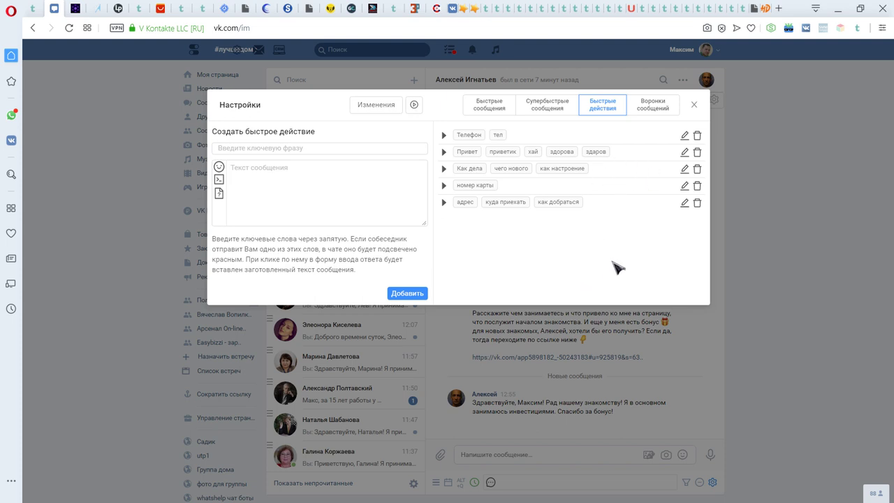
Step: Expand Пример воронки in the message funnel settings and review the full text of its first and second messages
click(659, 112)
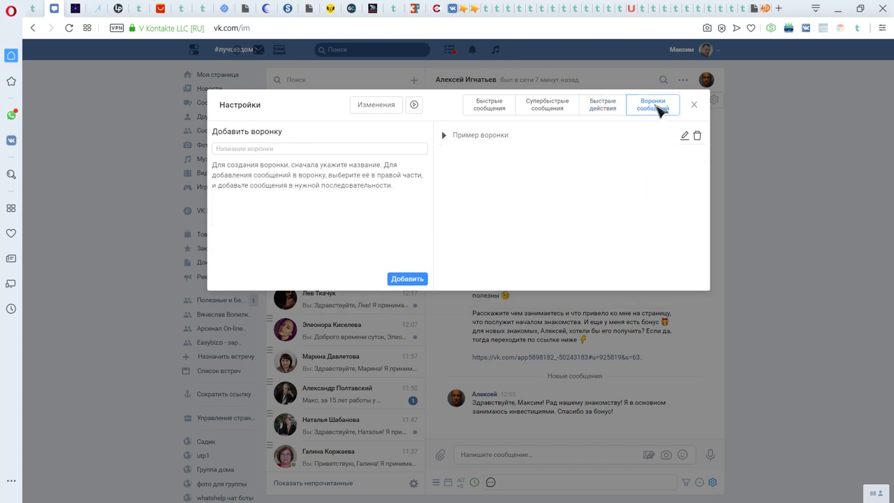
click(445, 135)
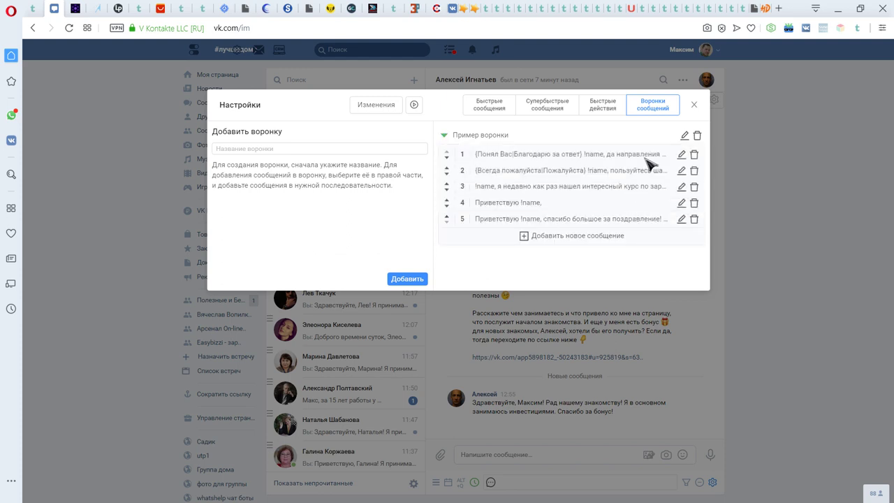
click(681, 154)
drag(424, 205, 431, 264)
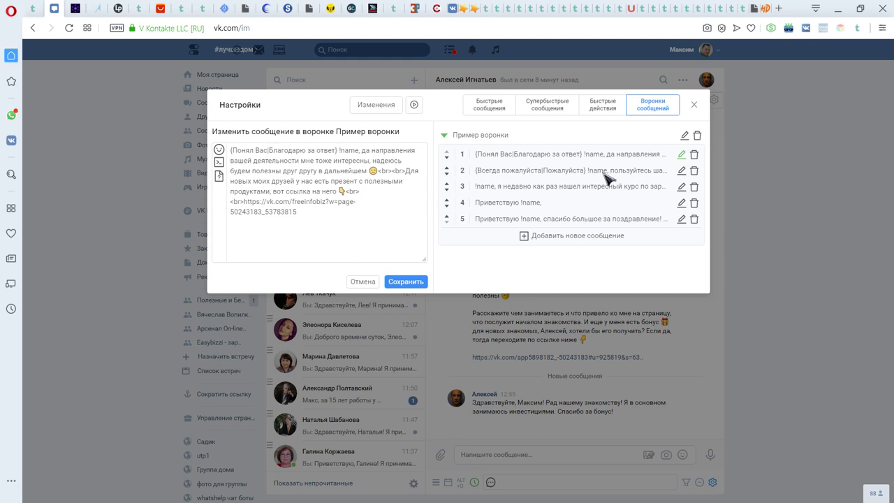
click(682, 170)
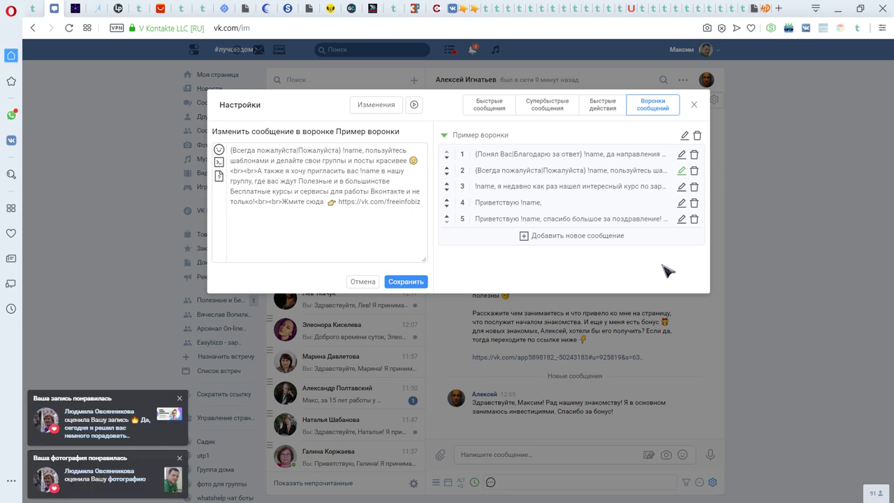
click(693, 104)
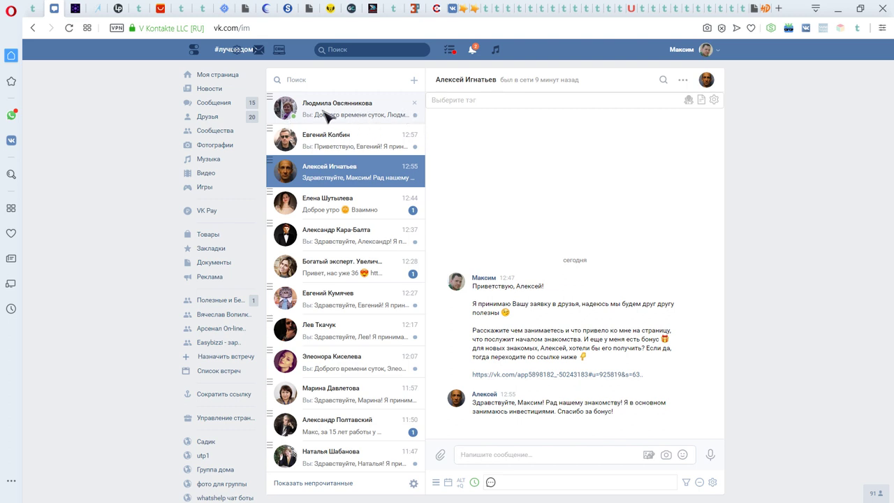
Step: Open the newest conversation to view the automatic greeting, and check the latest notifications
click(344, 117)
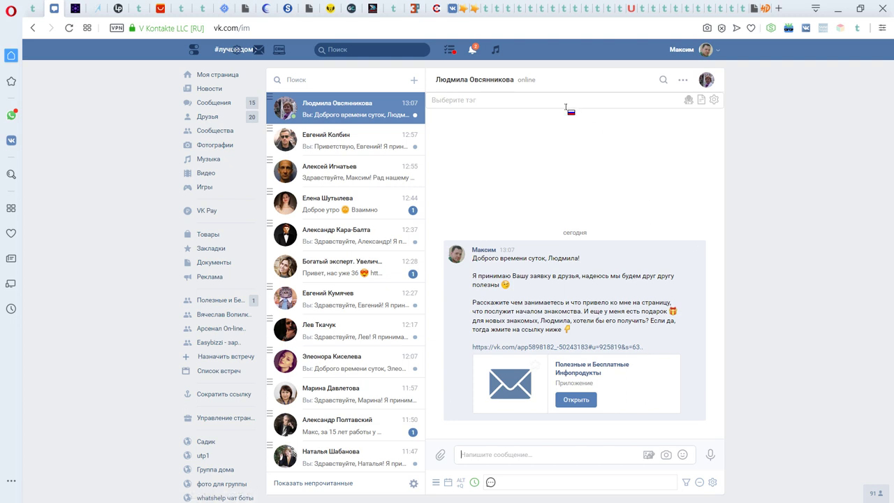
click(474, 51)
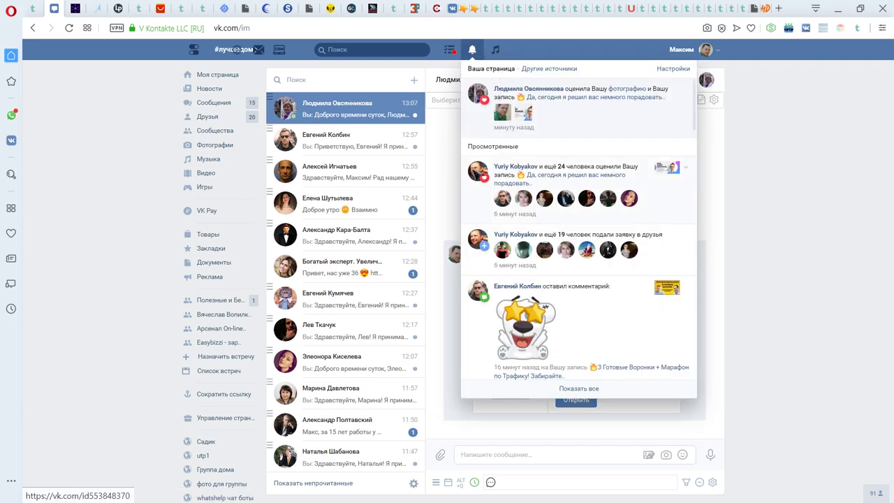
click(447, 154)
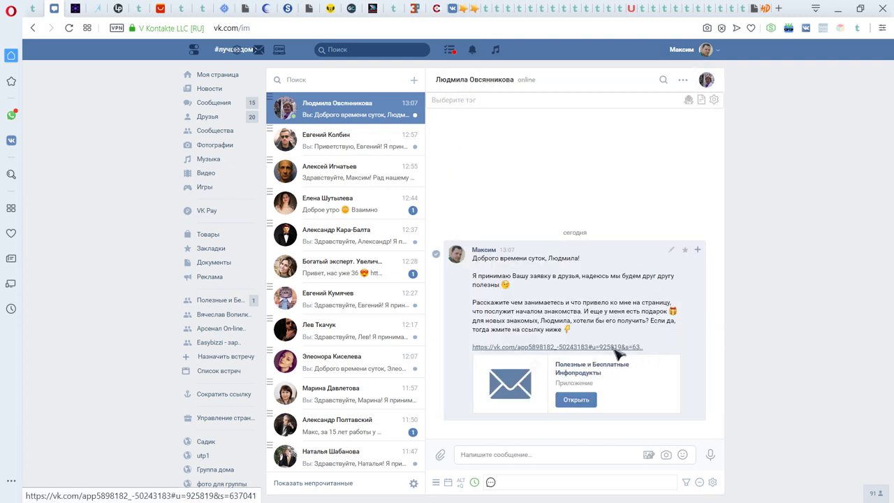